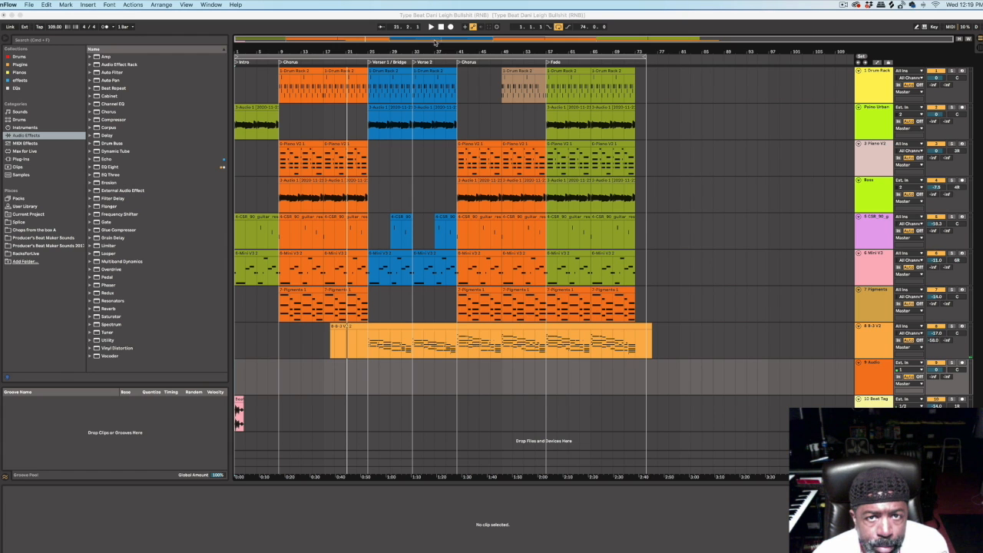
drag(596, 15, 583, 17)
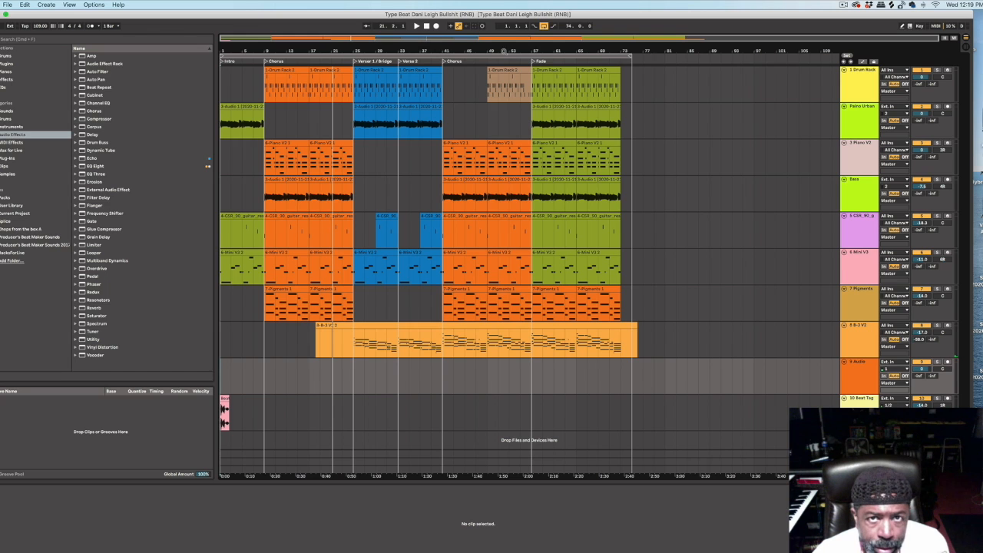
drag(503, 39, 503, 88)
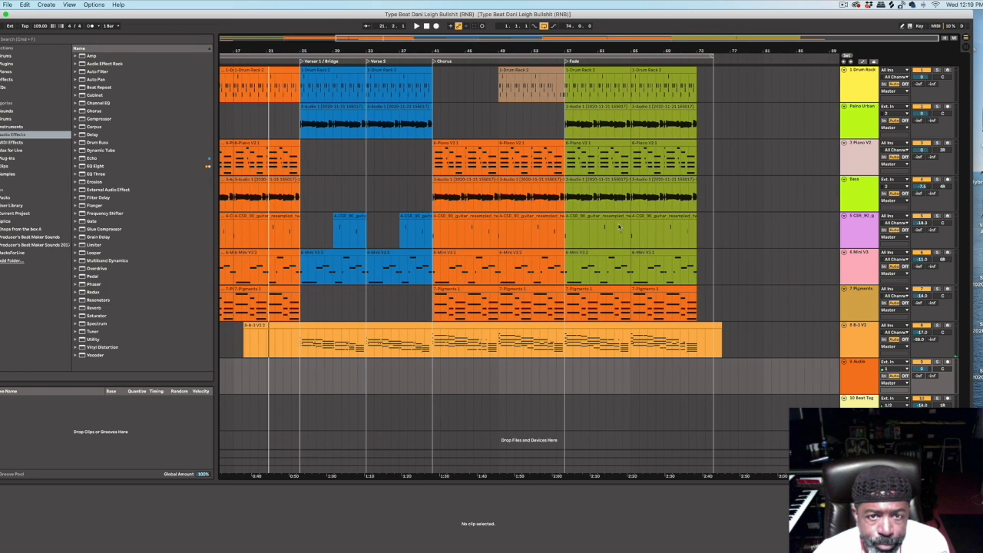
scroll(619, 227, left, 5)
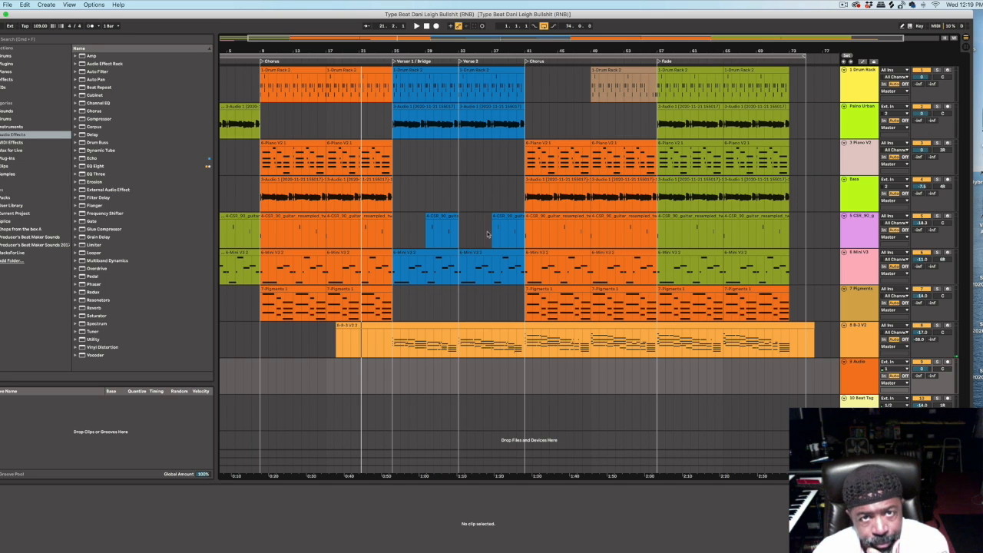
drag(372, 15, 359, 15)
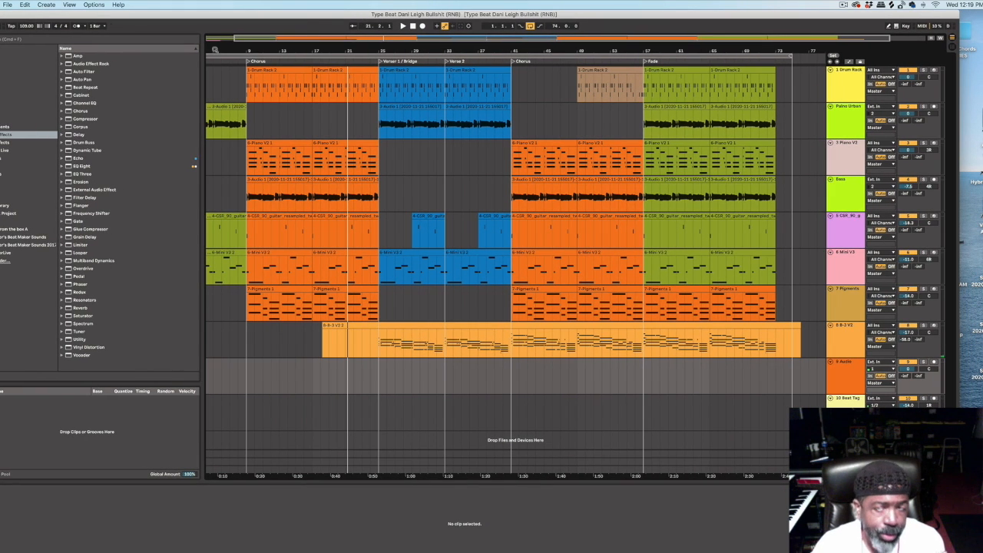
scroll(784, 263, left, 1)
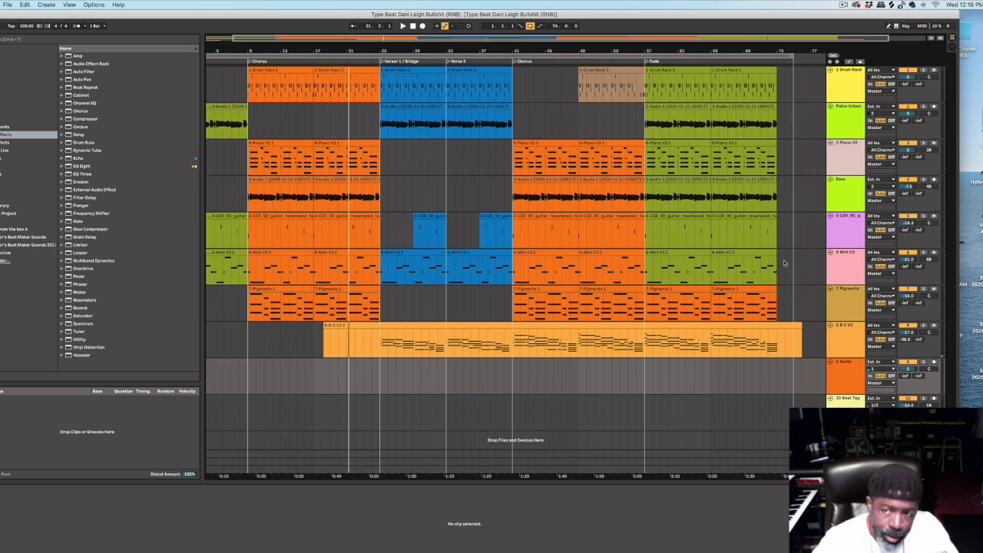
scroll(784, 263, right, 2)
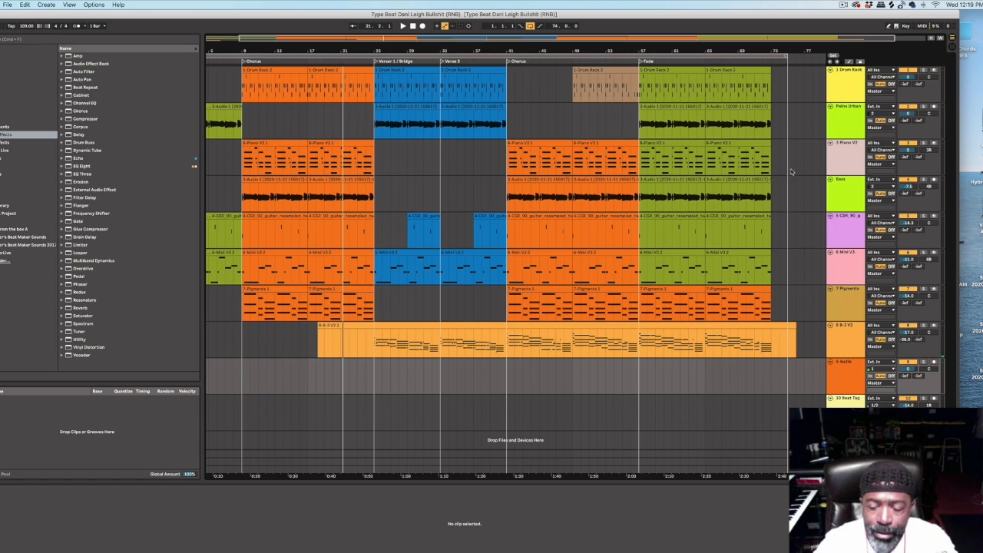
scroll(773, 218, right, 1)
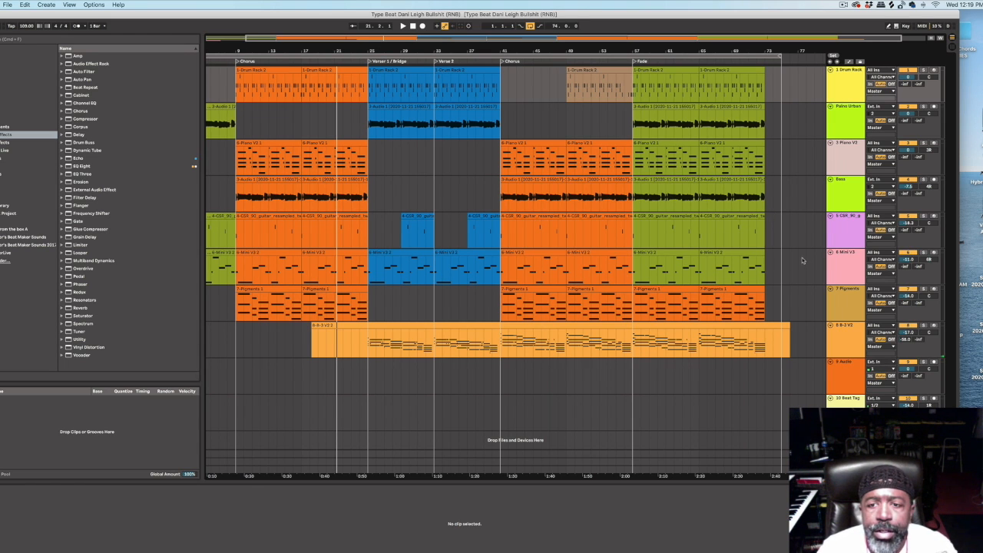
scroll(800, 260, right, 2)
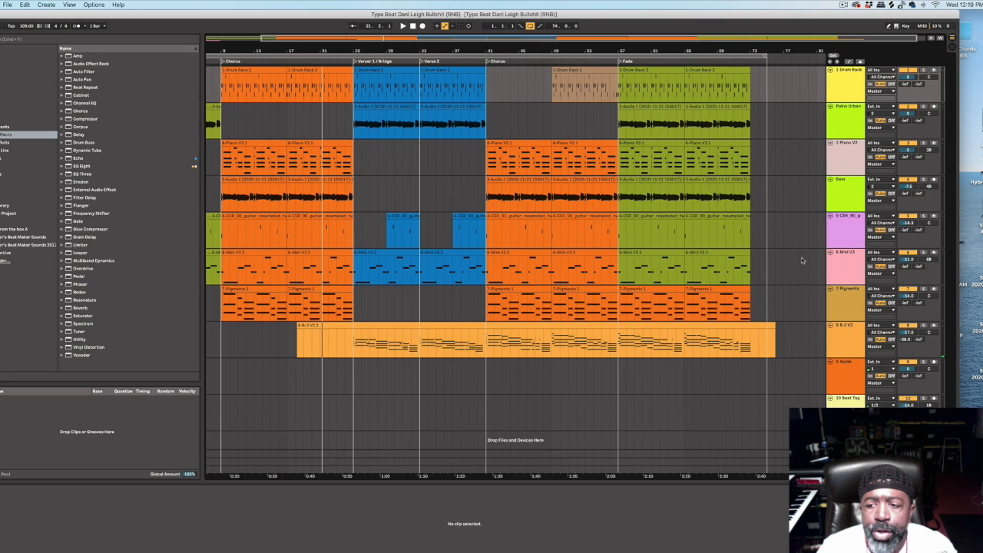
Play the arrangement from the beginning through the intro into the first chorus, then stop playback
click(412, 25)
click(403, 25)
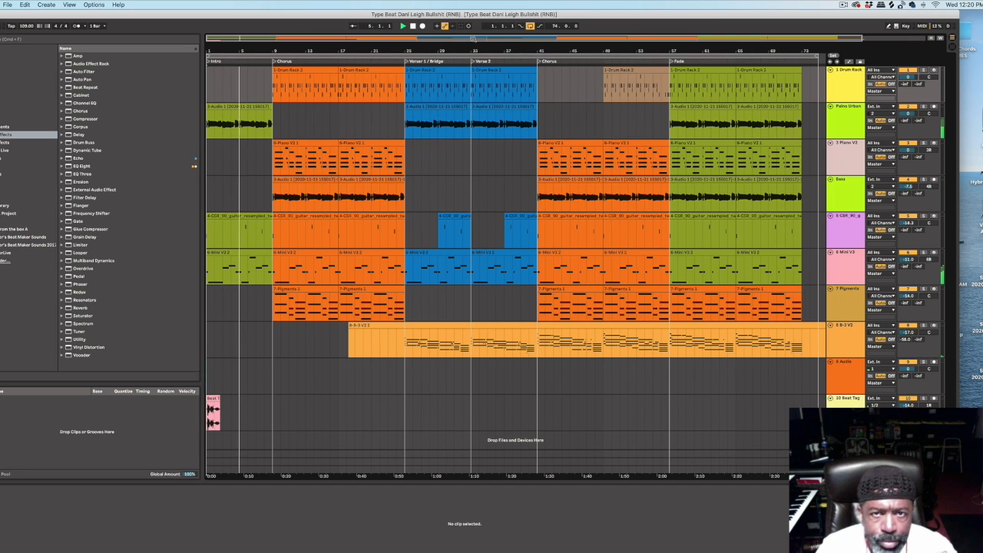
drag(473, 40, 497, 40)
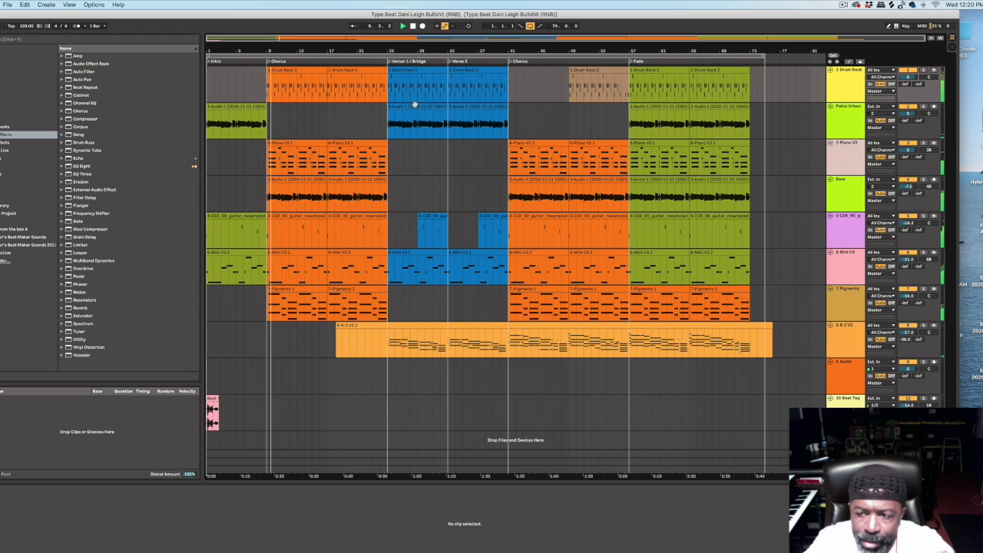
click(413, 27)
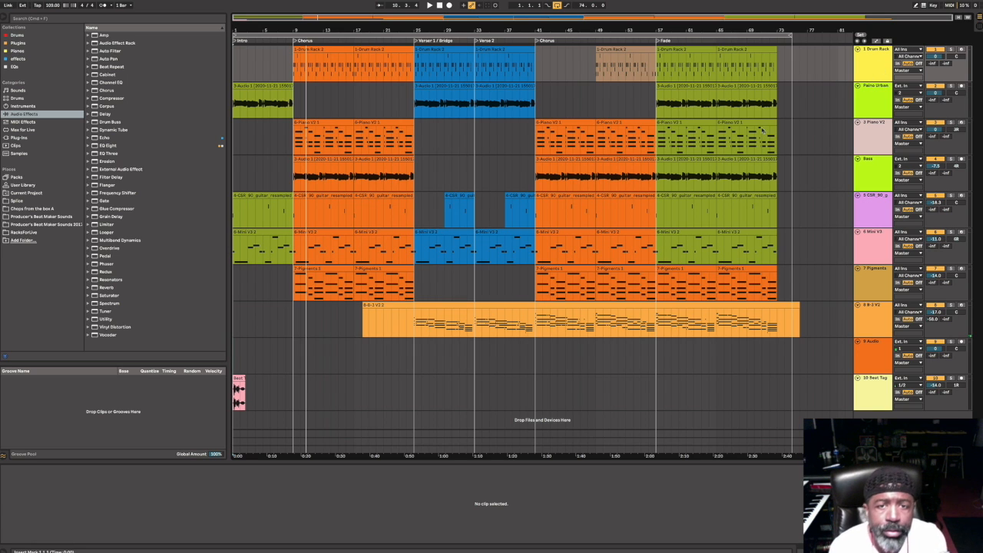
Play the song from the intro and from the first Chorus locator, examining the Drum Rack's individual chains in Session View
click(857, 49)
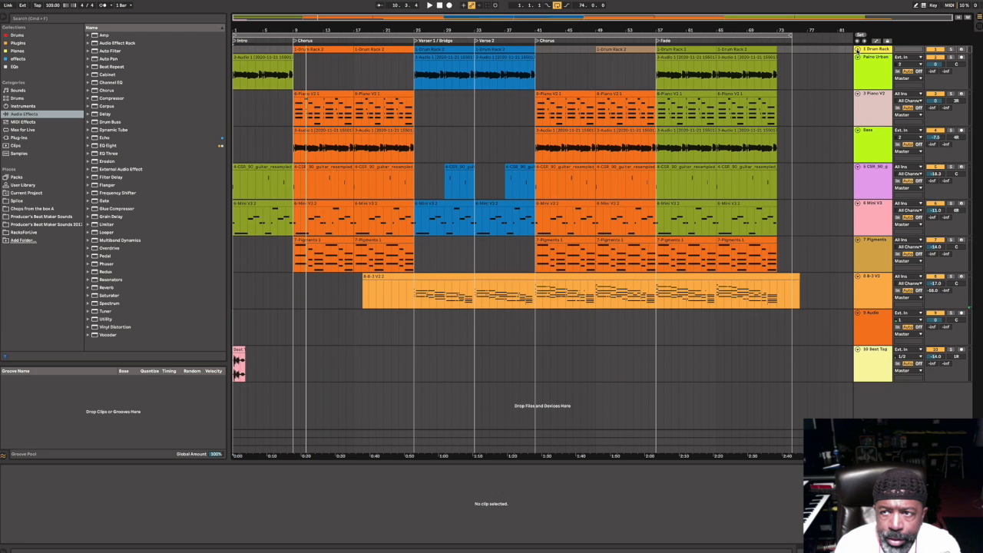
click(857, 49)
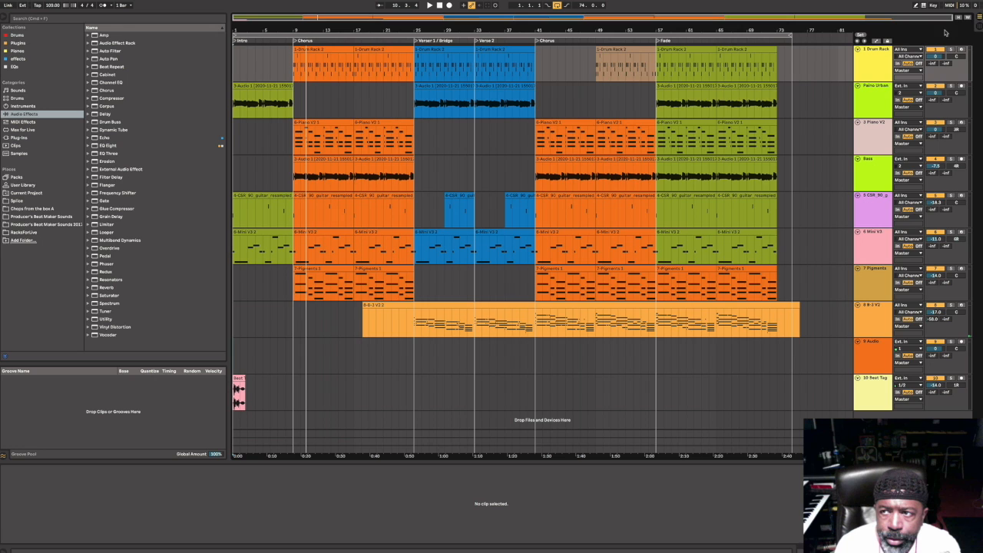
click(977, 28)
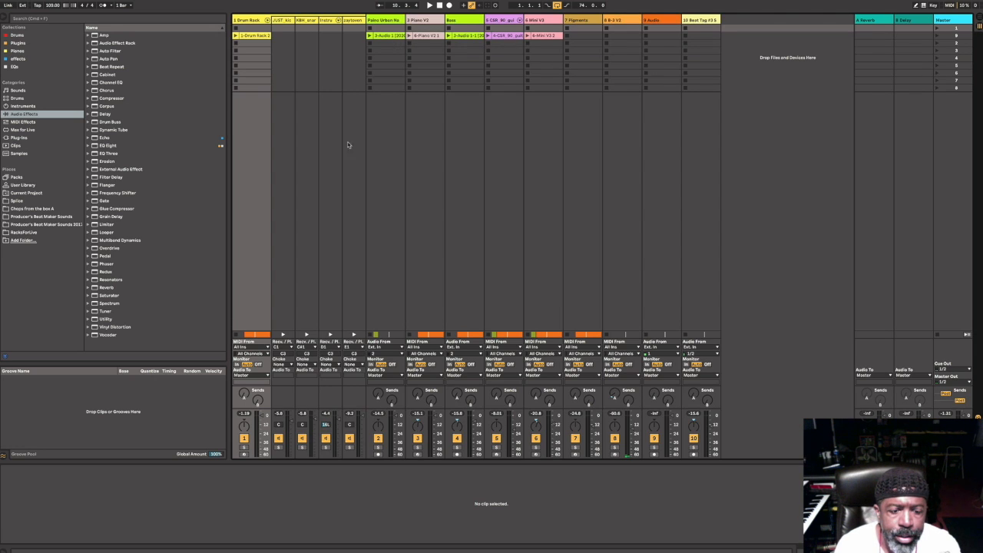
key(space)
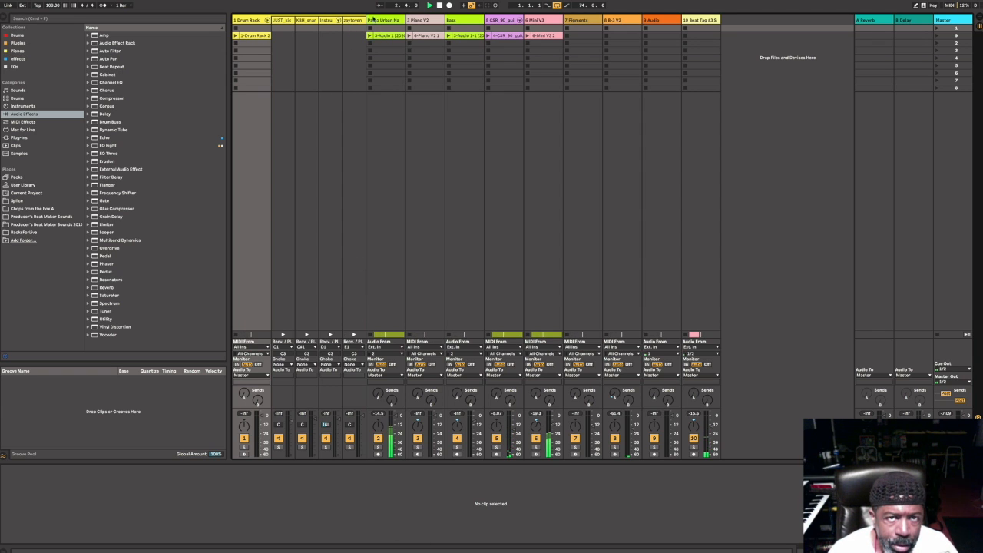
key(Tab)
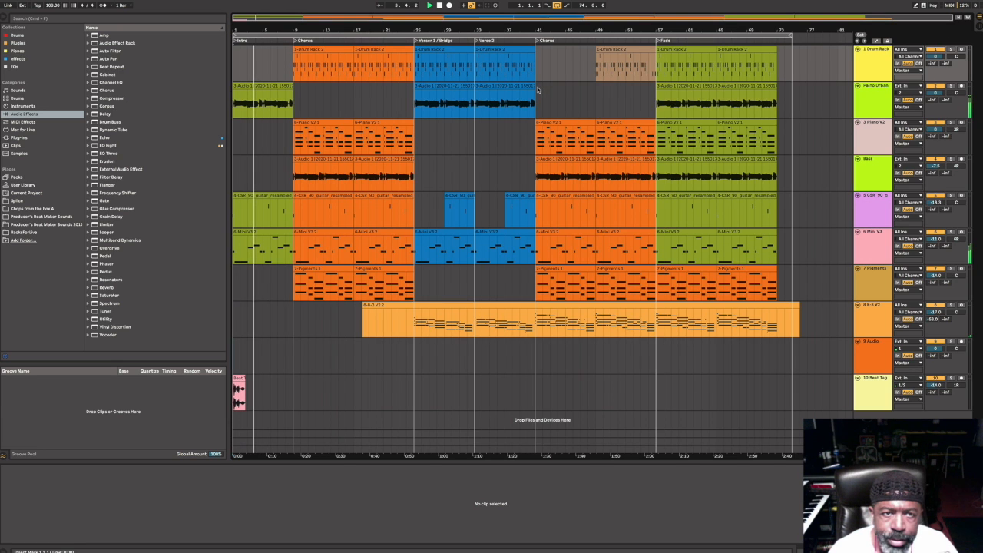
click(295, 41)
key(Tab)
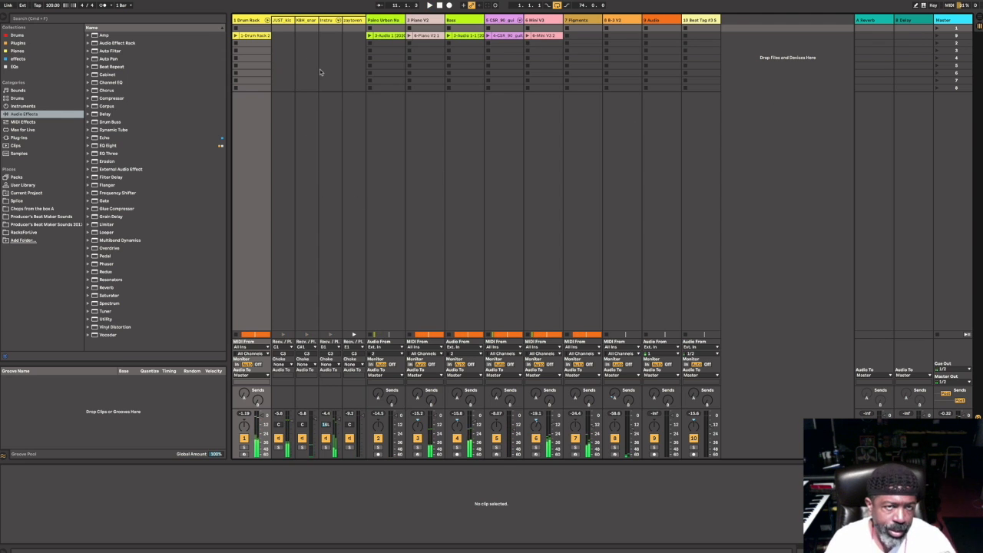
Extract the kick and snare chains from the Drum Rack into their own separate tracks
click(282, 21)
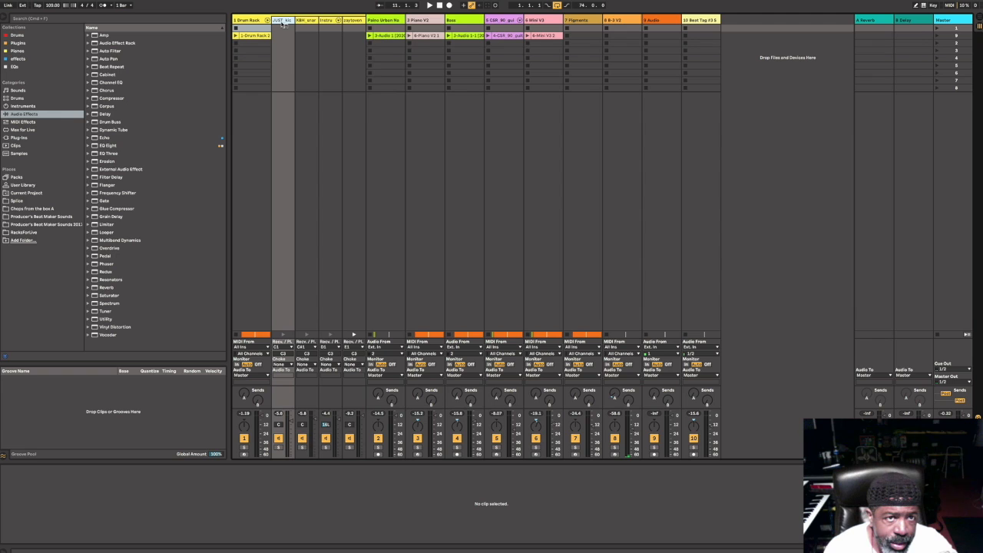
right_click(282, 24)
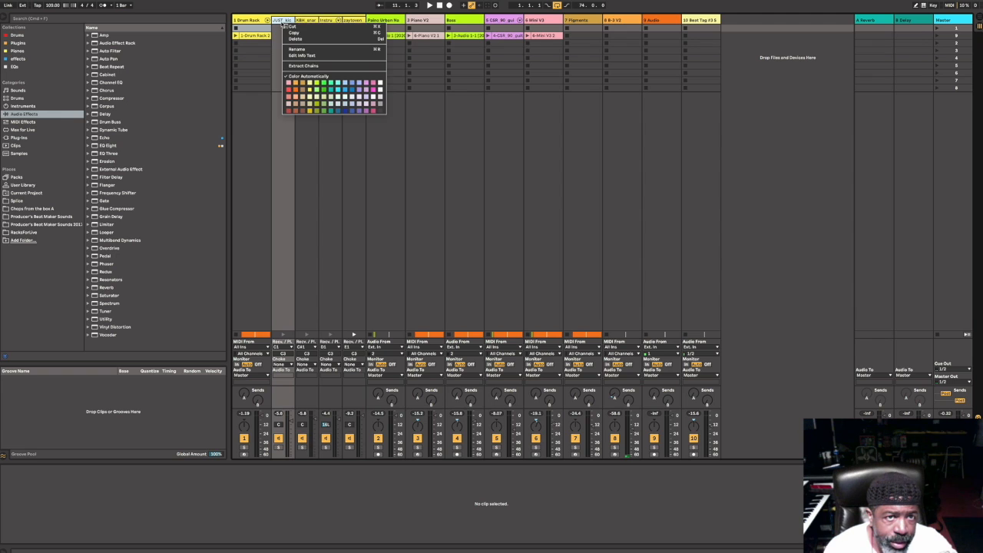
click(312, 68)
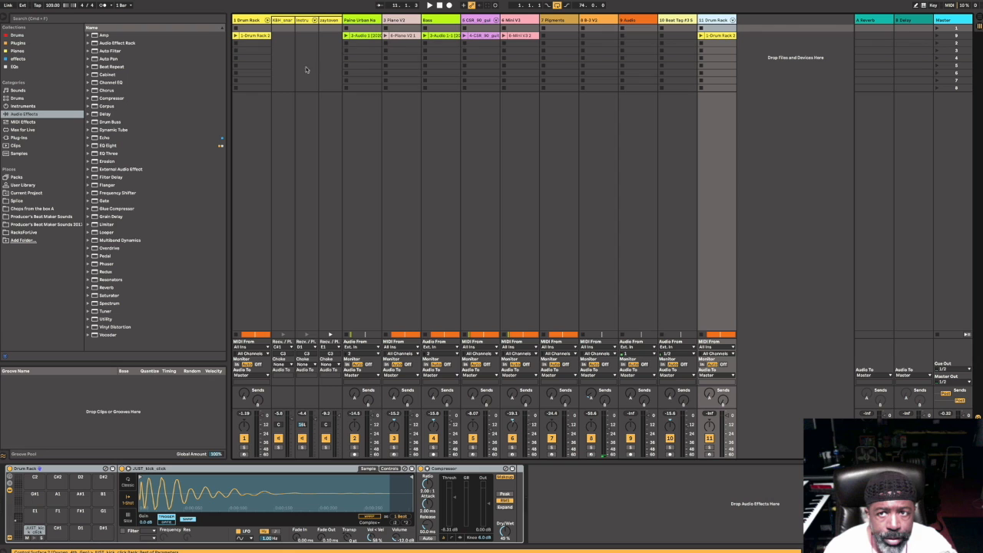
click(284, 21)
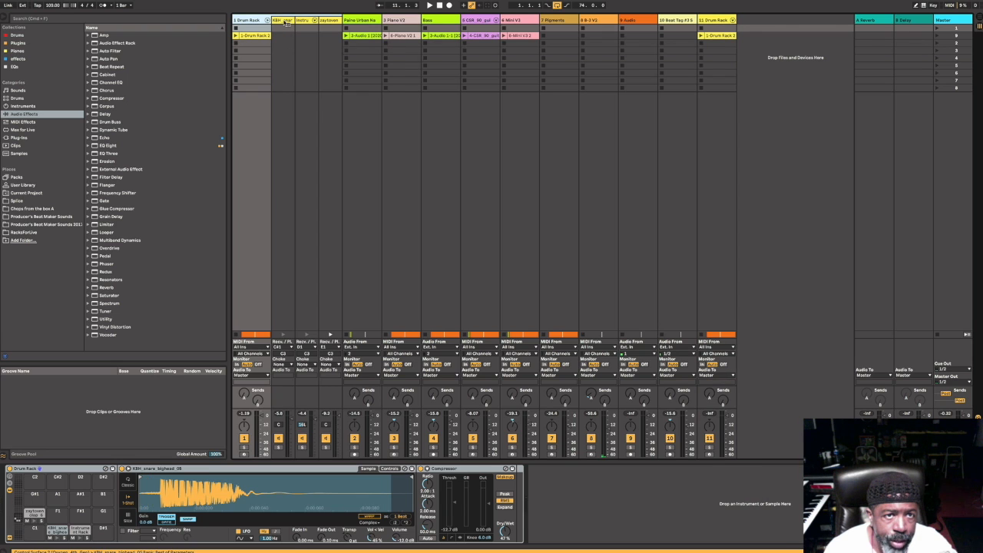
right_click(286, 21)
click(296, 65)
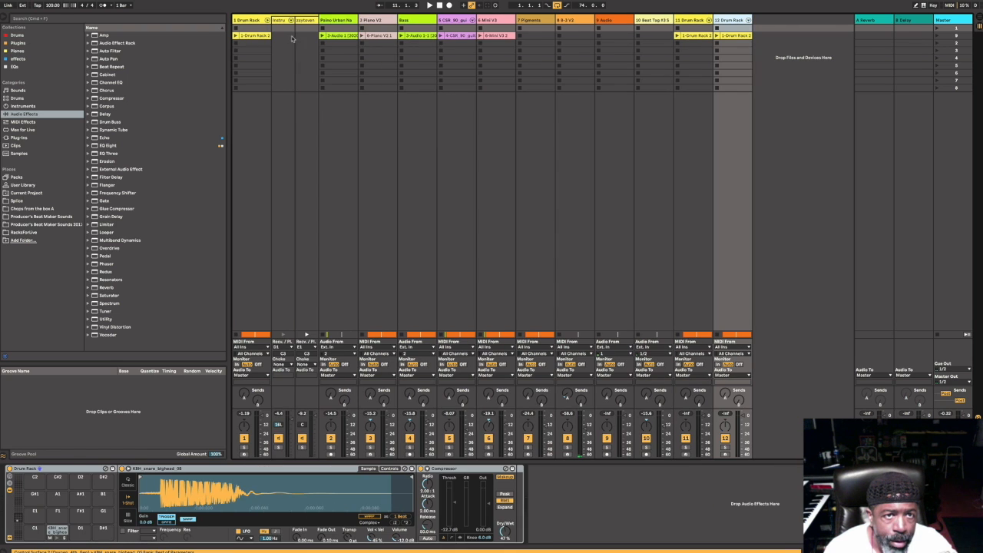
Extract the hi-hat Instrument Rack and clap chains into their own tracks and remove the original Drum Rack track
click(279, 22)
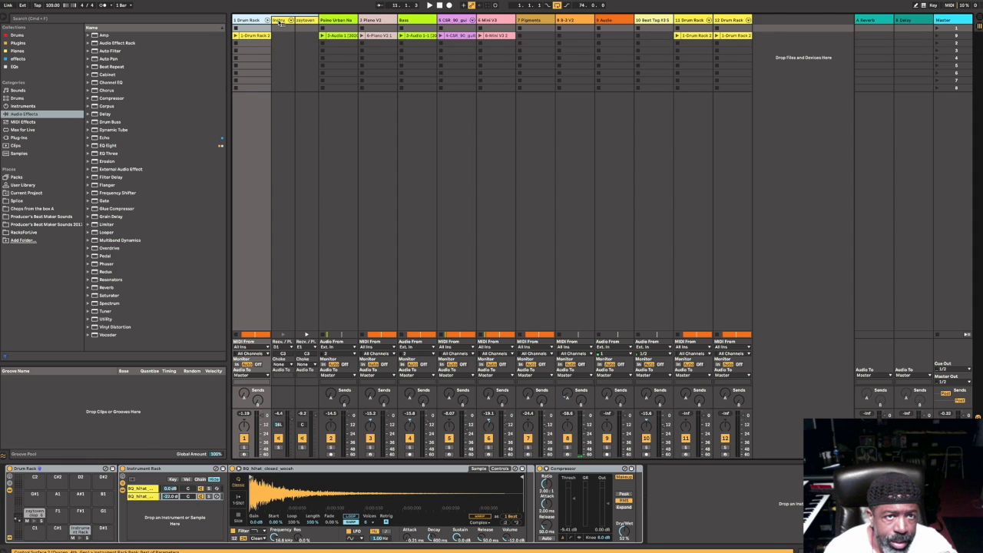
right_click(281, 23)
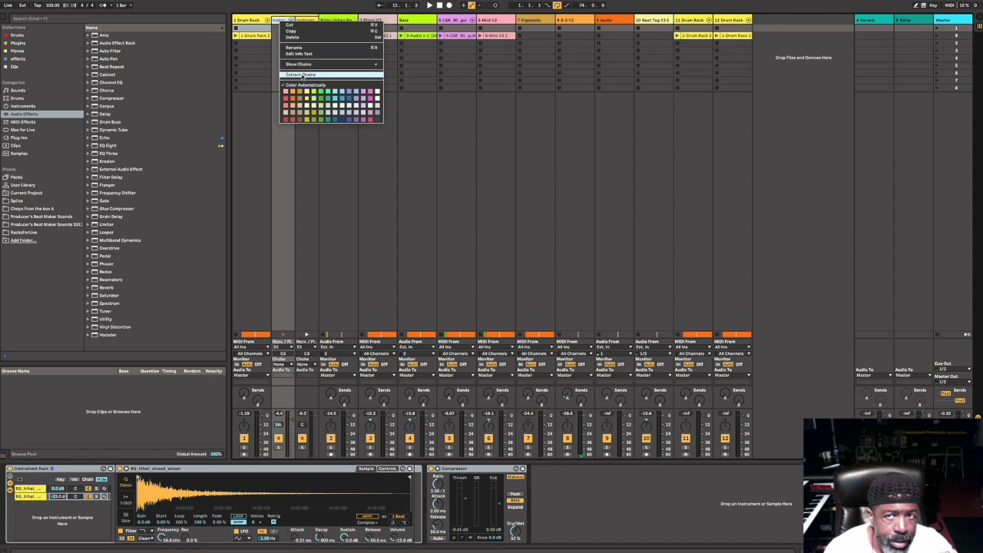
click(304, 76)
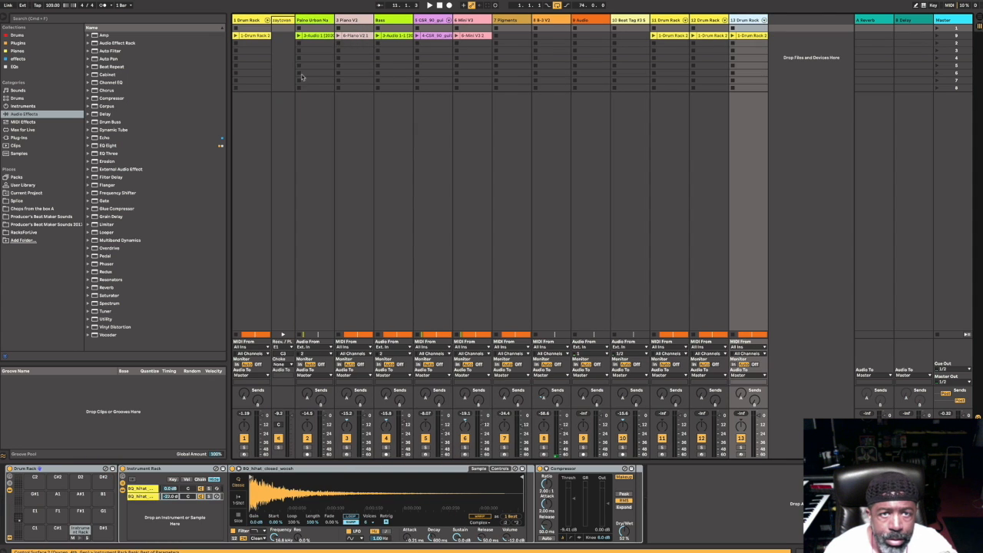
click(247, 20)
drag(778, 25, 768, 27)
Show the extracted drum tracks in Arrangement View and unfold the collapsed ones during playback
key(space)
click(979, 17)
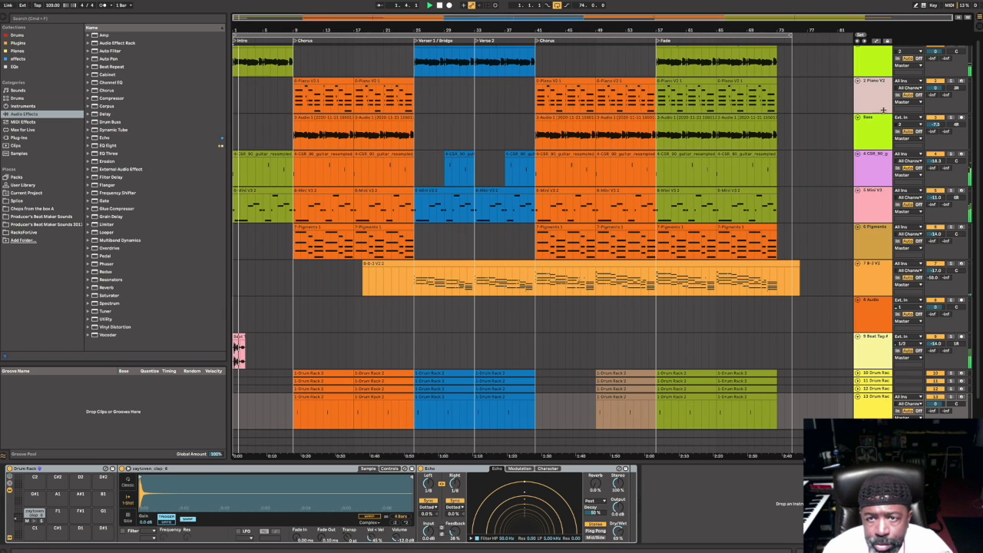
scroll(832, 362, down, 2)
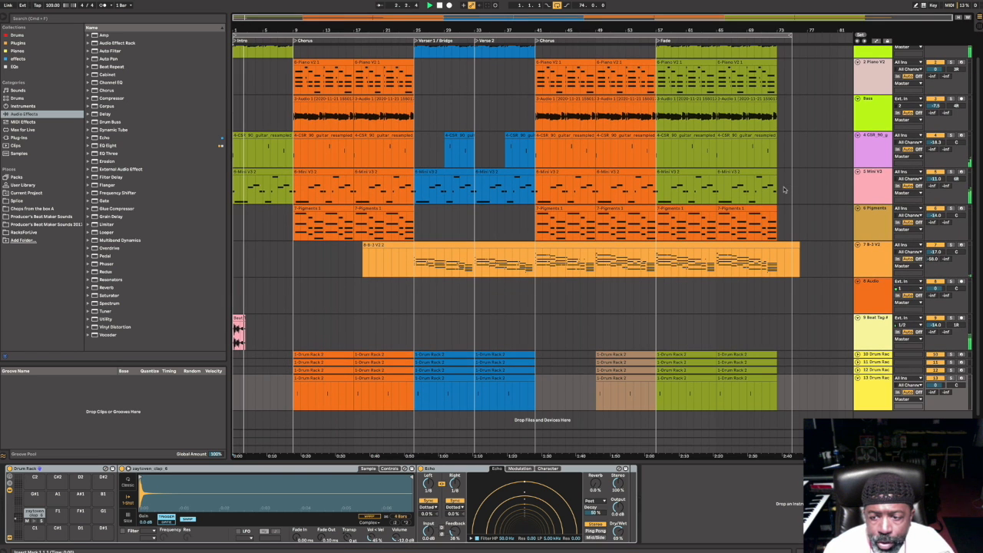
click(858, 355)
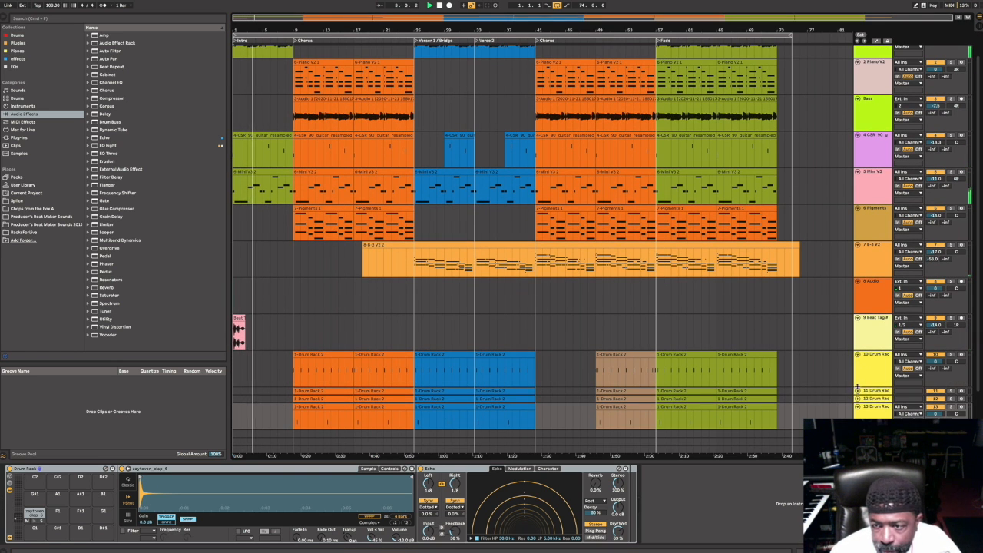
click(857, 391)
scroll(861, 385, down, 3)
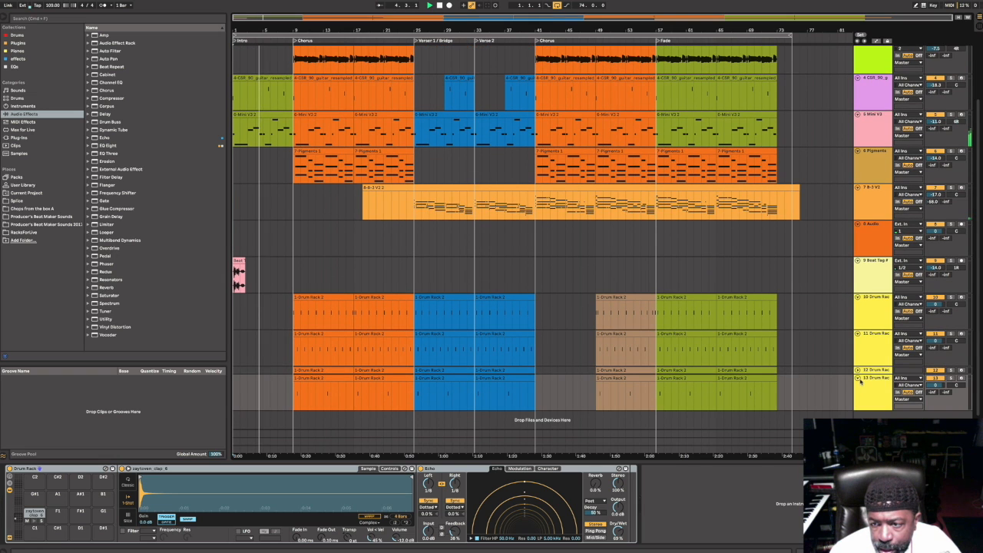
click(858, 370)
scroll(859, 387, down, 2)
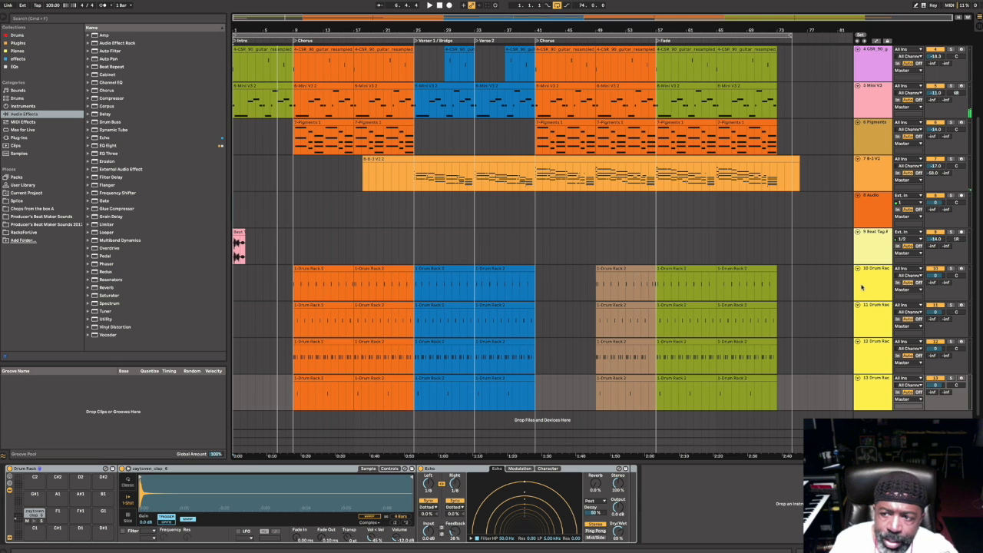
Move the Beat Tag track and the empty Audio track below the four extracted drum tracks
click(875, 247)
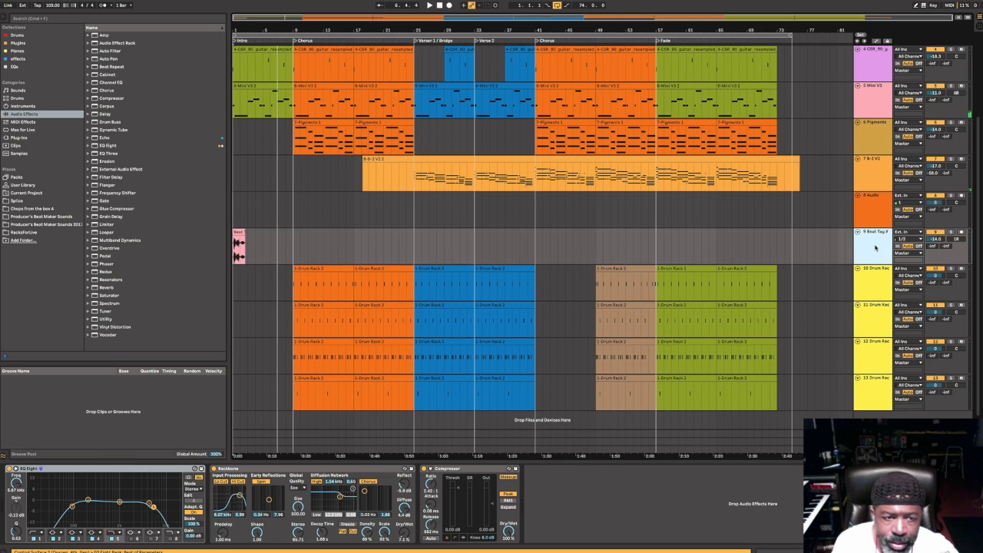
drag(875, 247, 844, 403)
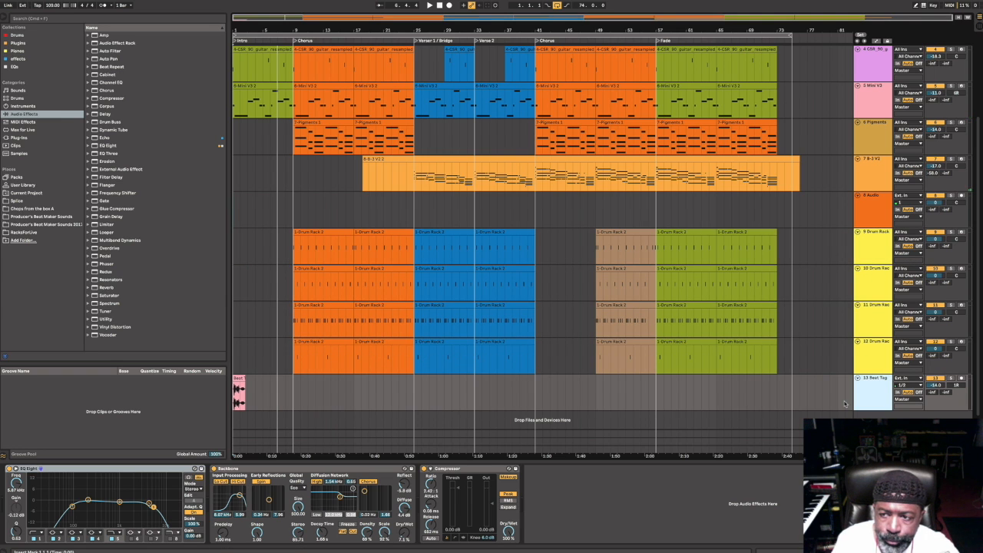
click(868, 218)
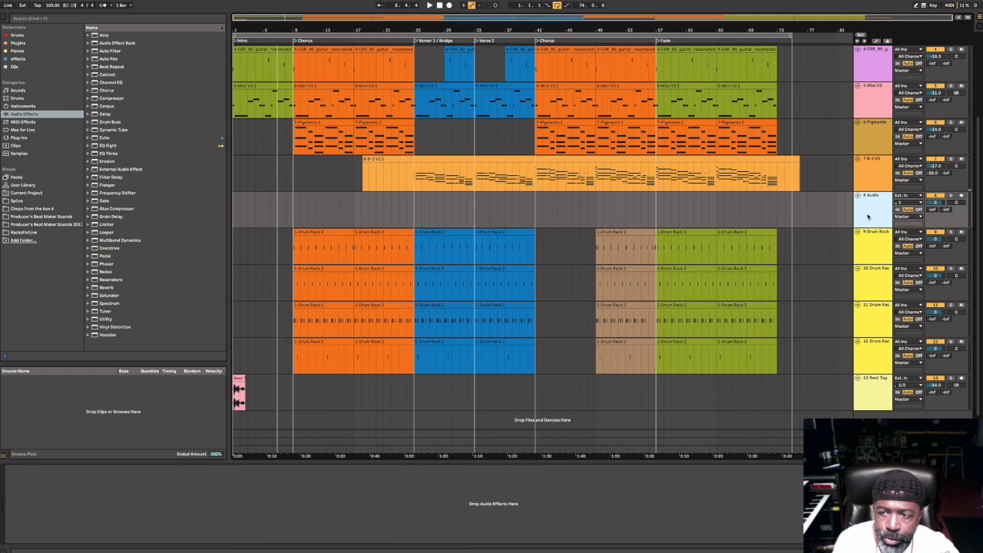
drag(867, 217, 862, 415)
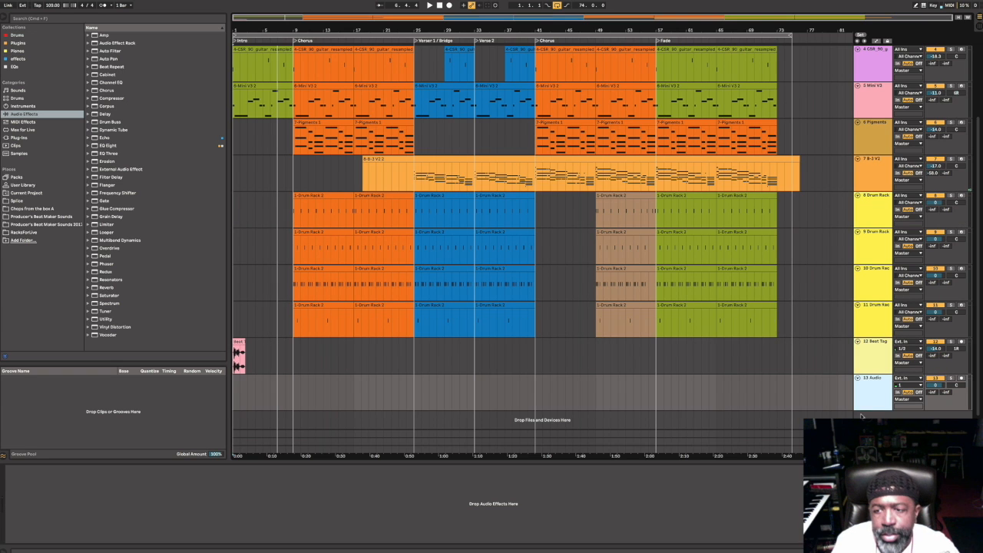
Select the four extracted Drum Rack tracks together with the B-3 V2 and Pigments tracks
click(872, 323)
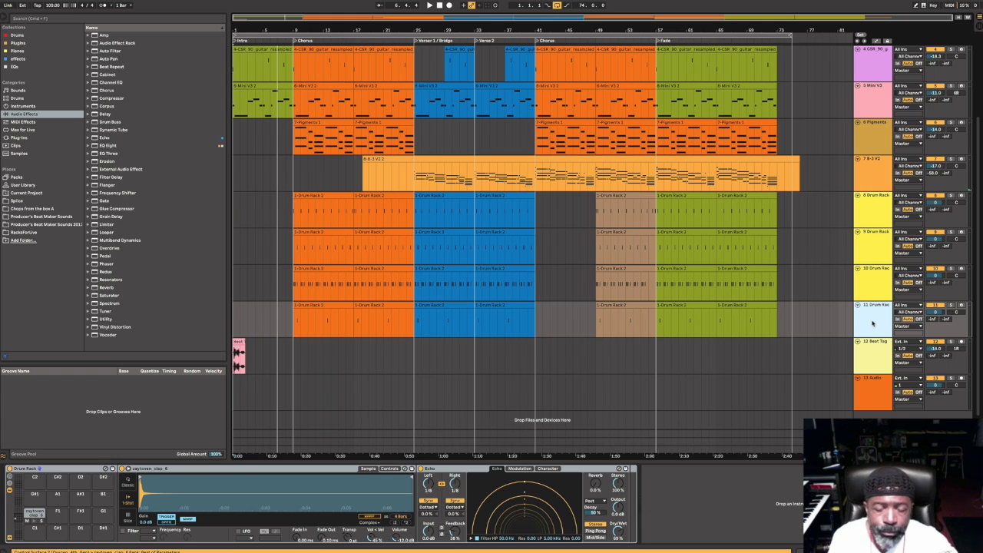
click(875, 295)
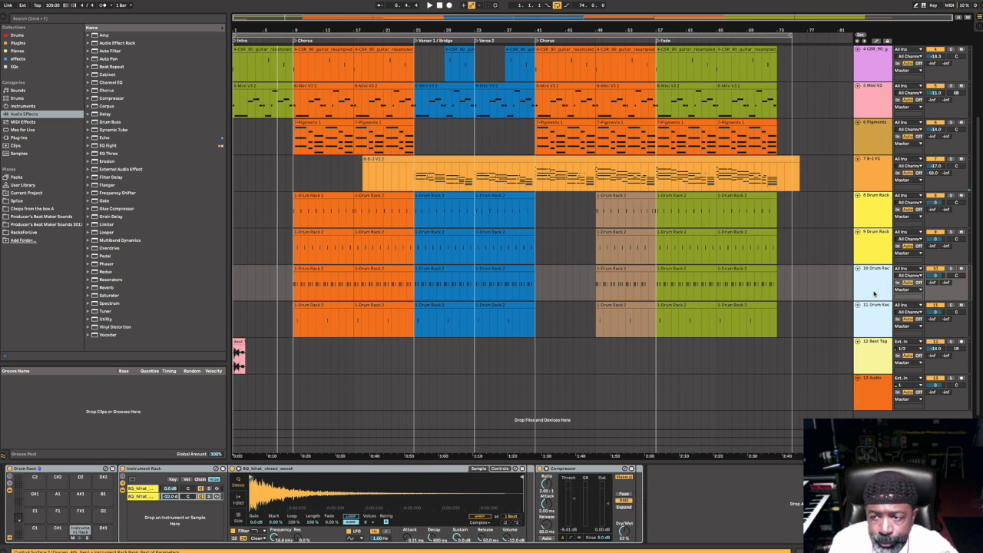
click(871, 245)
click(874, 211)
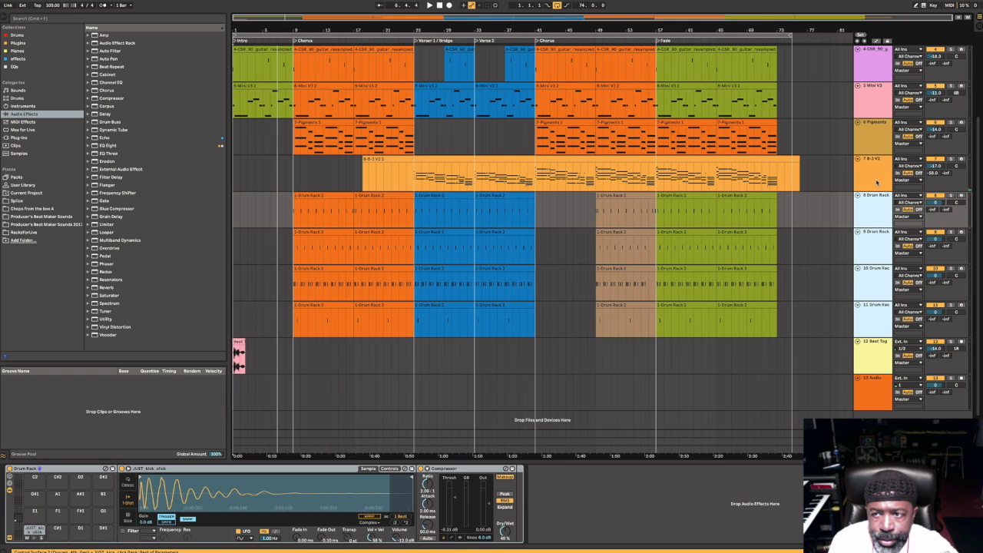
click(876, 182)
click(873, 147)
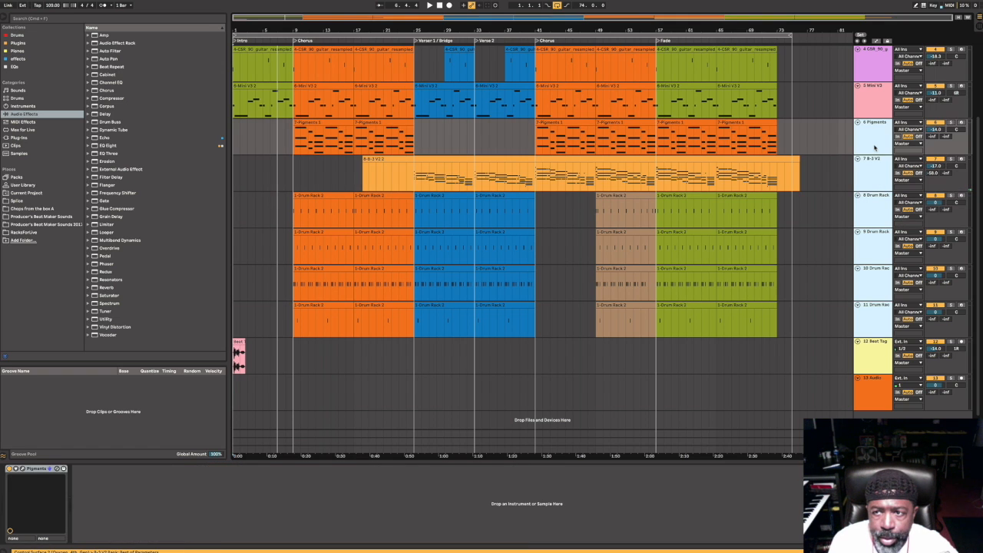
Add the Mini V3, CSR_90 guitar and Piano V2 tracks to the multi-track selection
scroll(876, 146, up, 2)
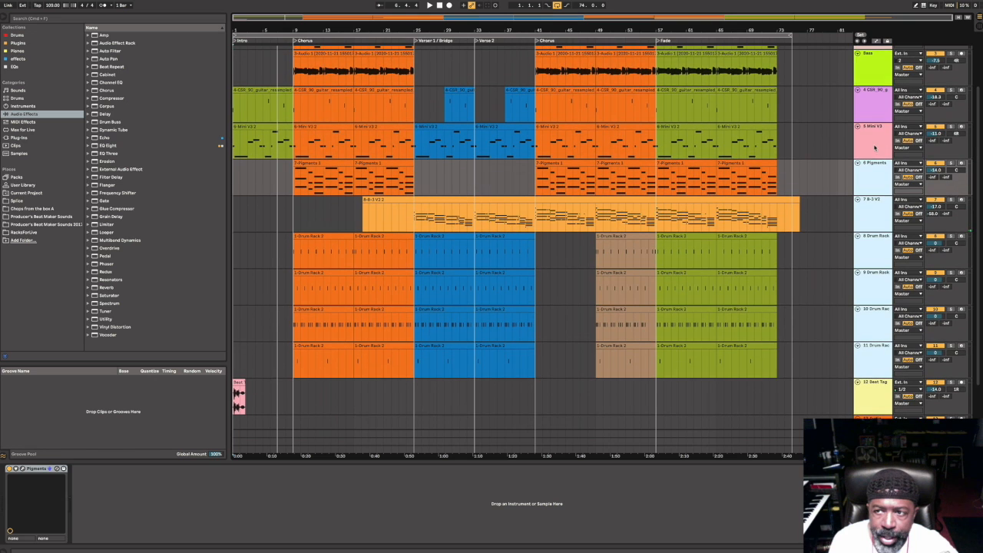
click(879, 143)
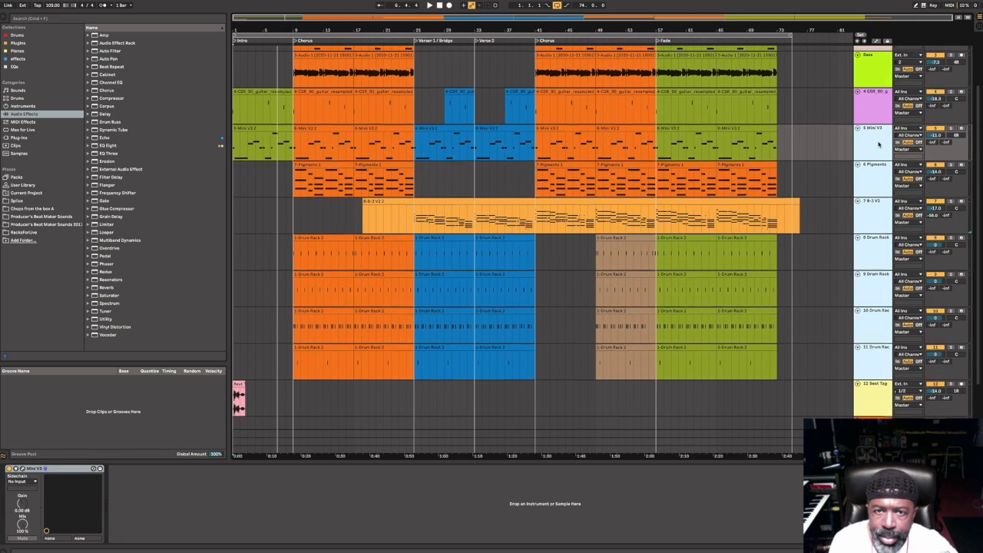
scroll(876, 154, up, 3)
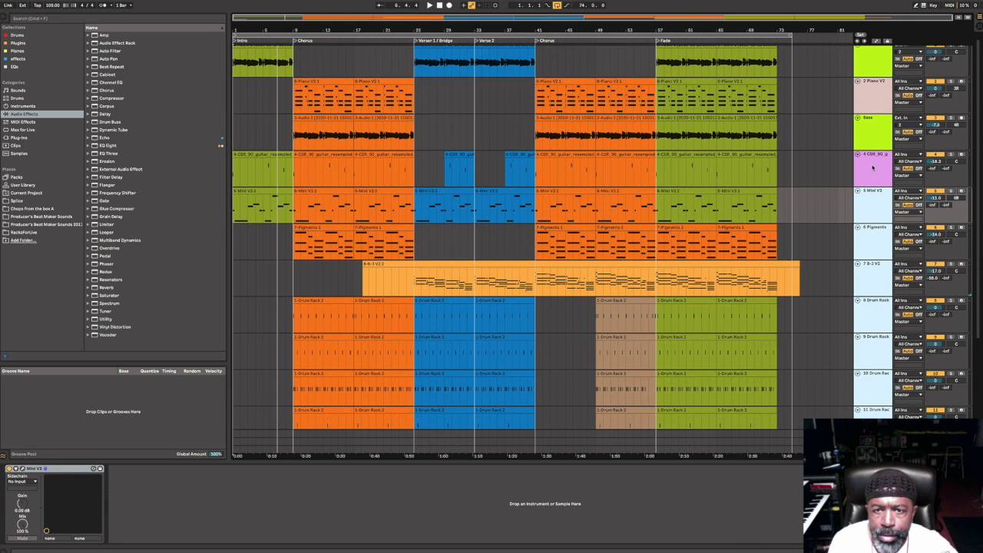
click(872, 167)
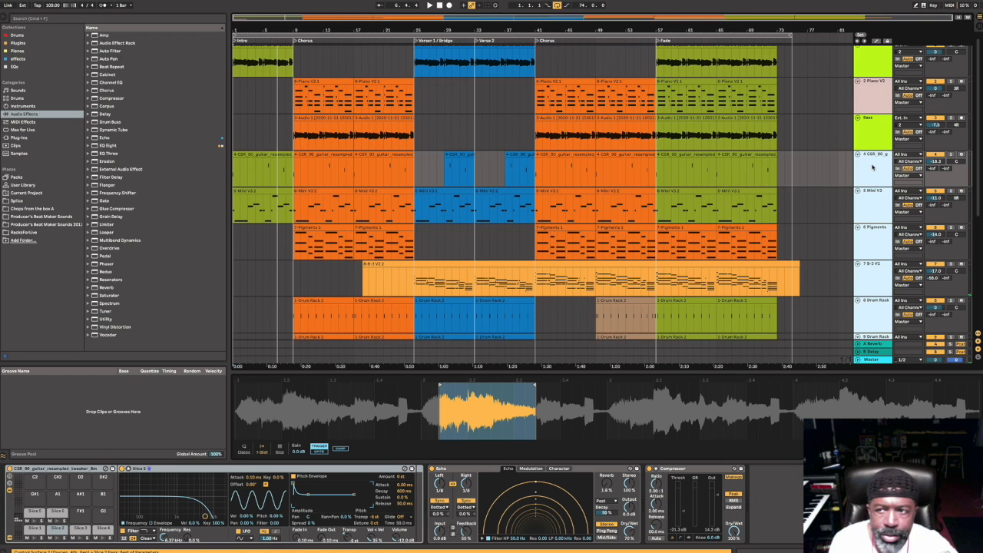
scroll(874, 135, up, 1)
scroll(875, 134, up, 1)
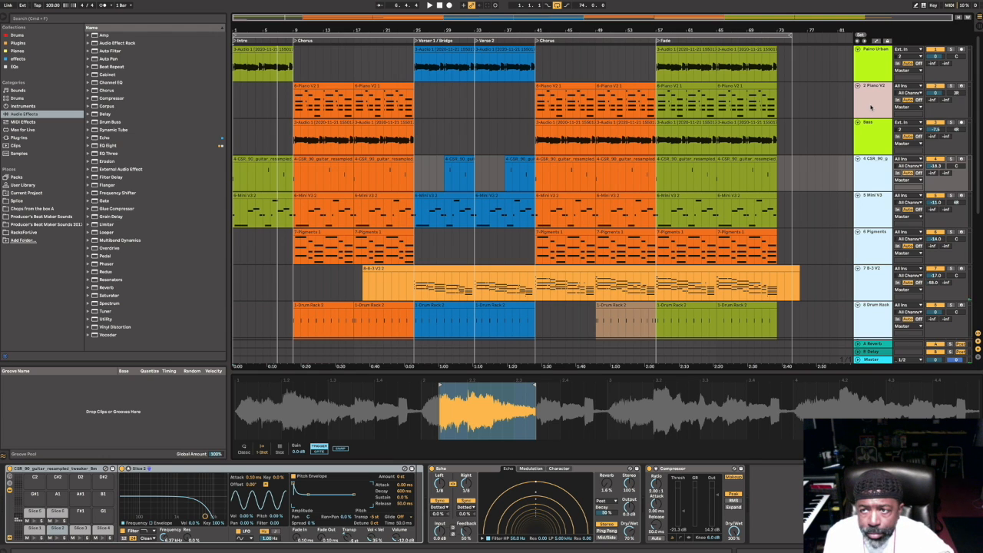
click(870, 106)
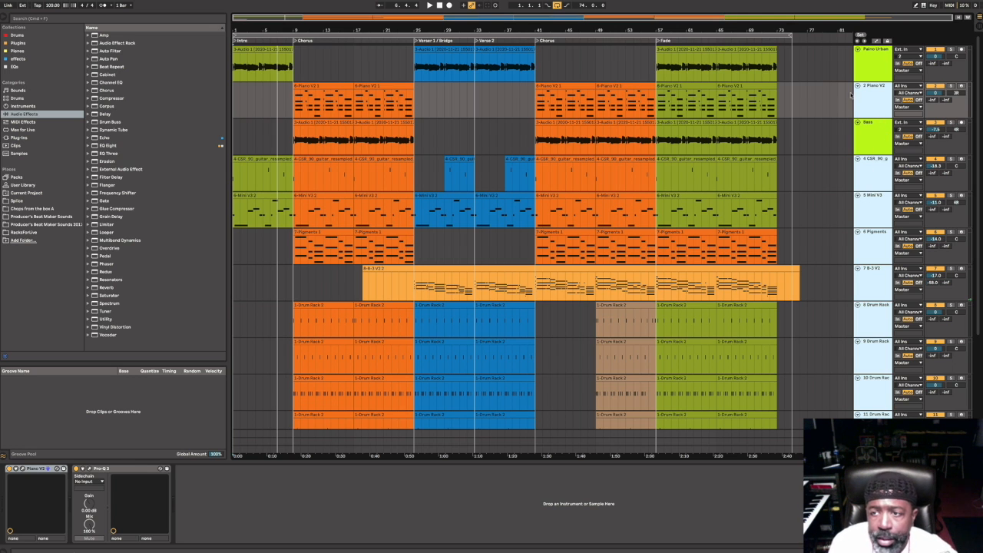
scroll(819, 290, down, 3)
scroll(819, 289, up, 3)
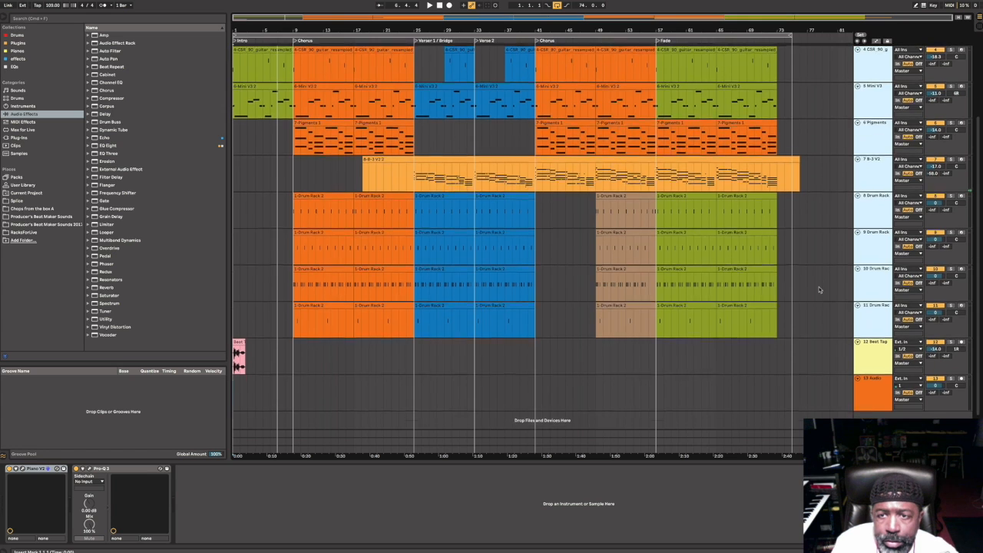
scroll(818, 289, down, 1)
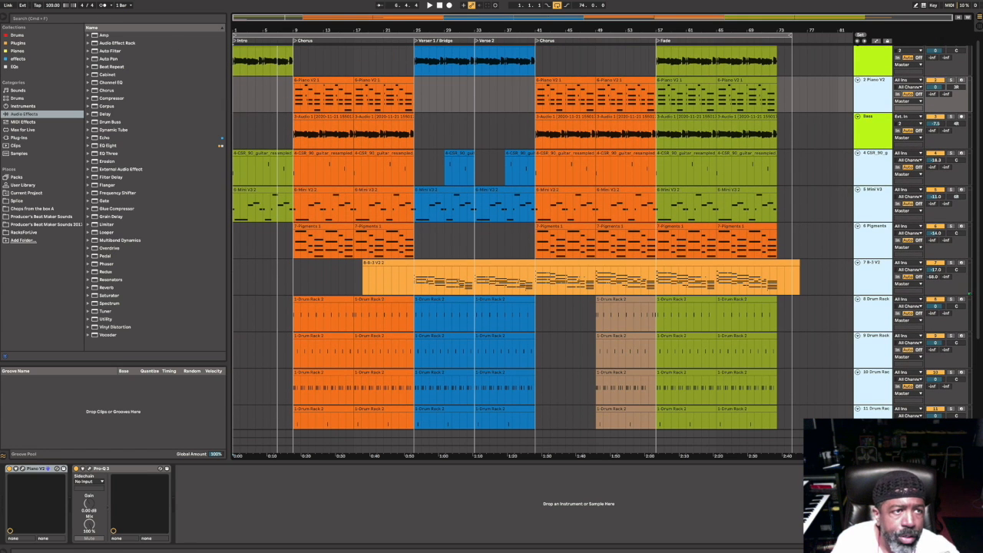
Start freezing the selected MIDI tracks, cancel the process and clear the track selection
click(33, 0)
mouse_move(50, 0)
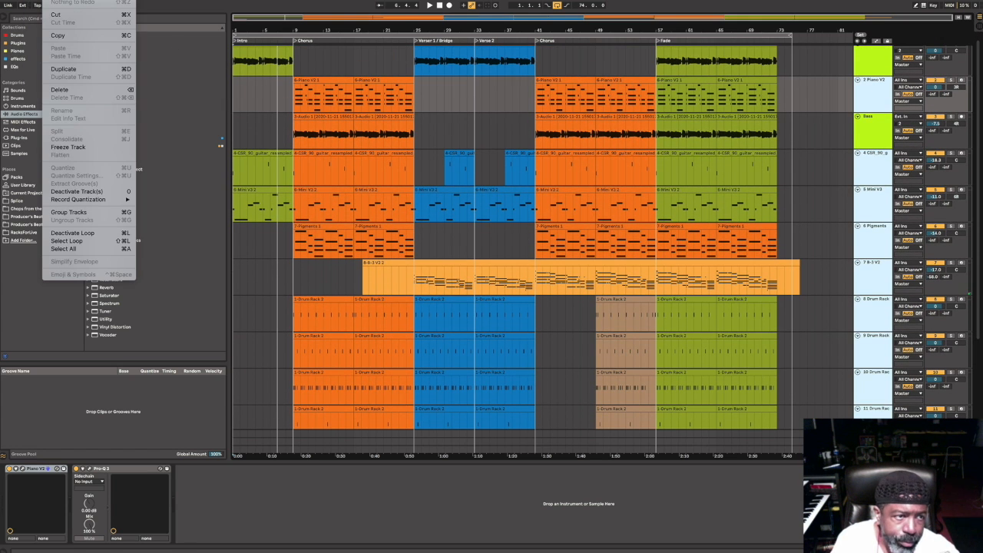
click(80, 148)
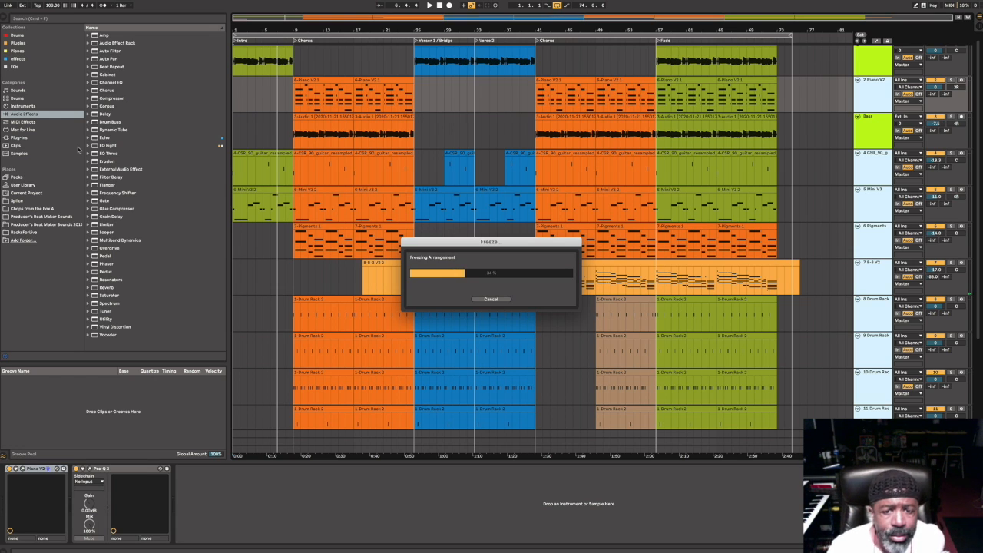
click(492, 300)
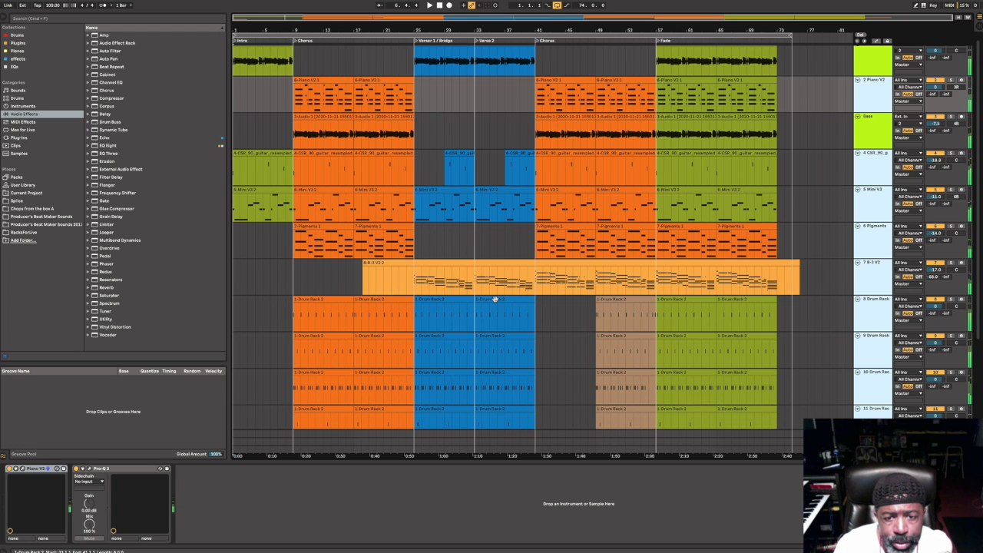
click(816, 324)
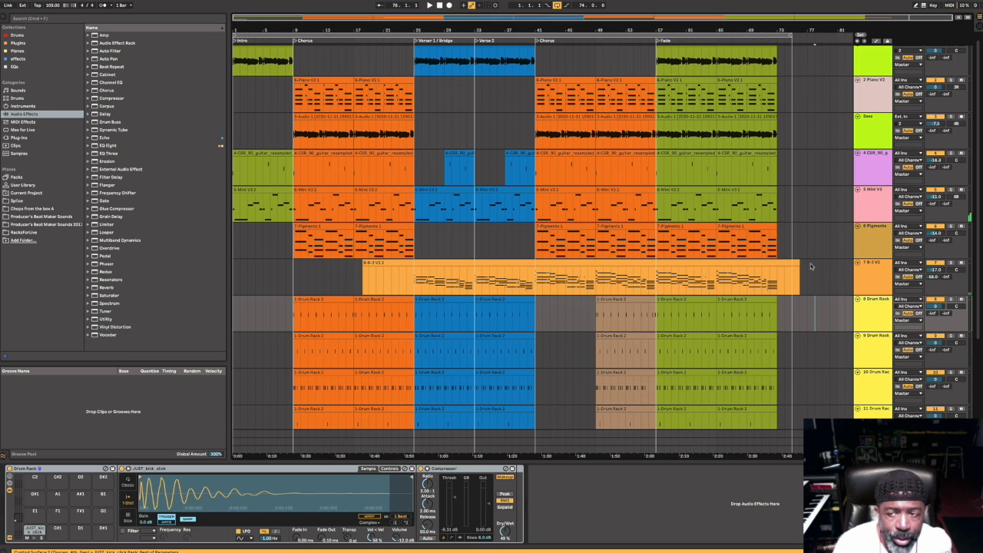
Save the Live Set as a new version in the same project folder under Type Beats, adding "waves" to the end of its name
scroll(810, 266, down, 1)
scroll(810, 266, up, 2)
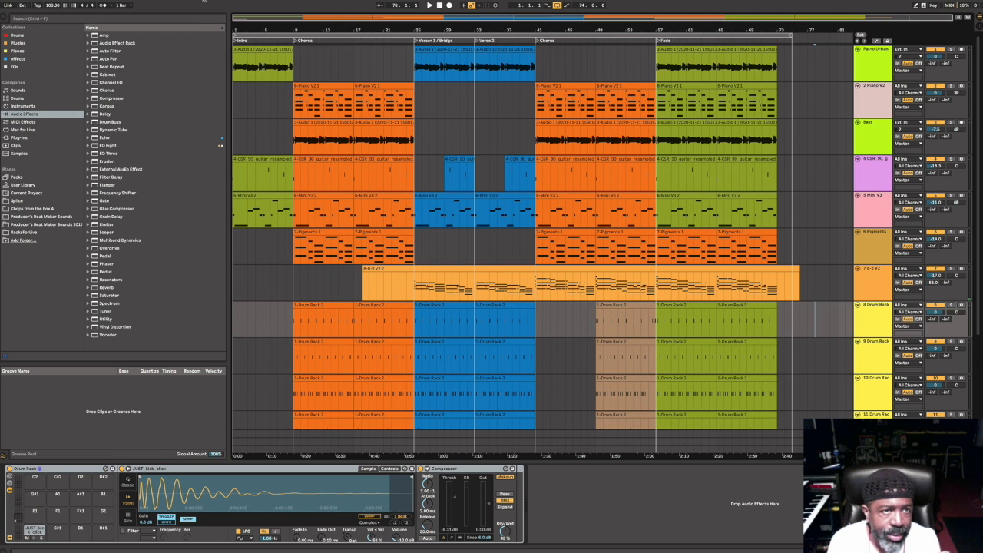
click(33, 0)
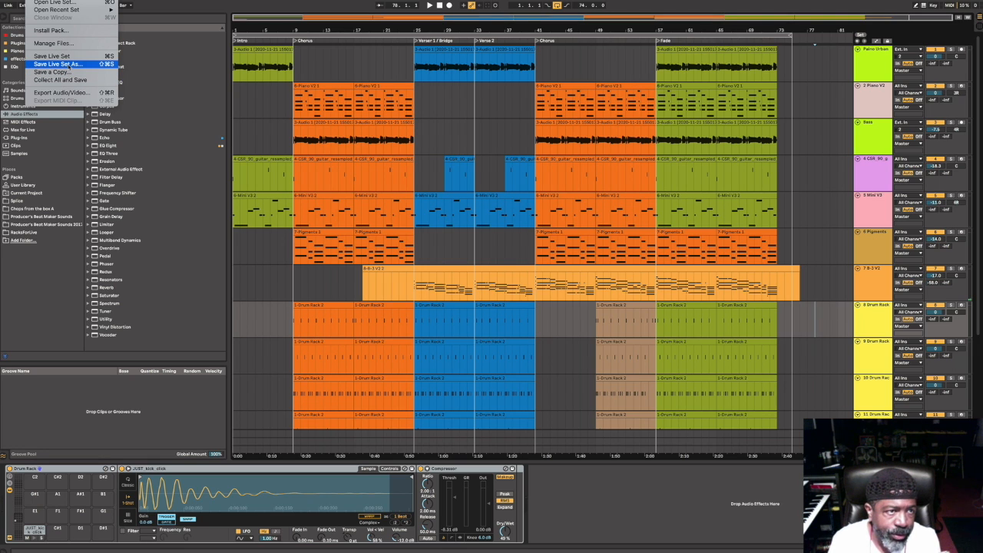
click(67, 63)
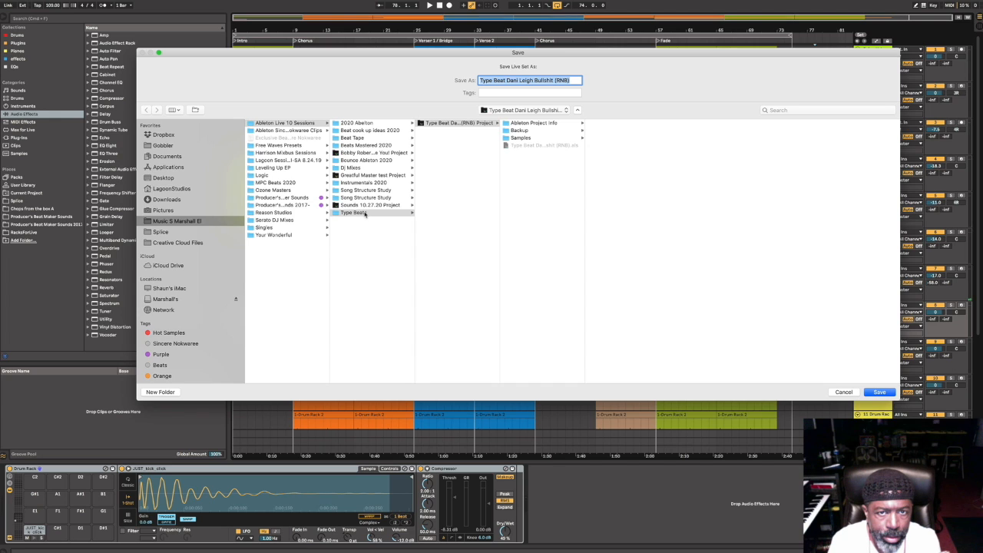
click(365, 213)
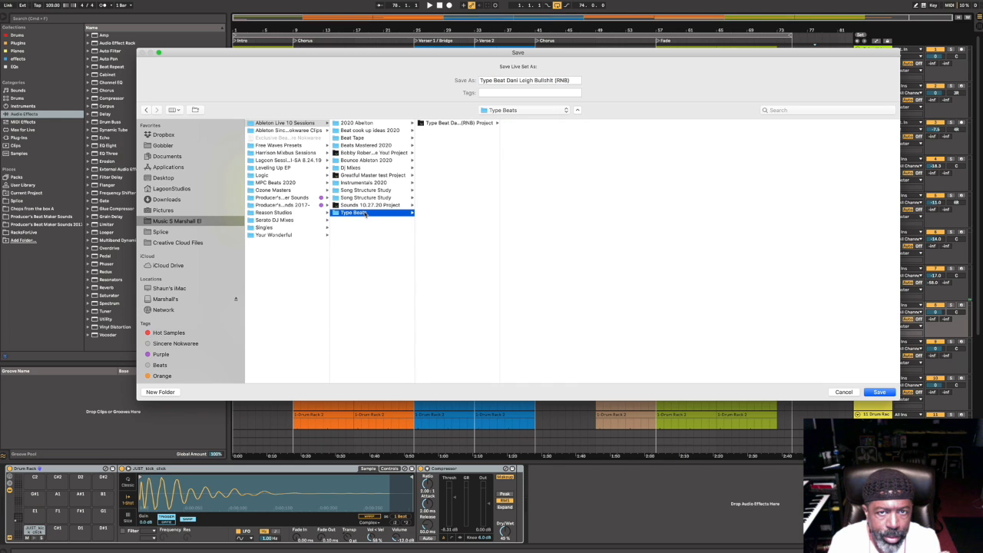
click(449, 124)
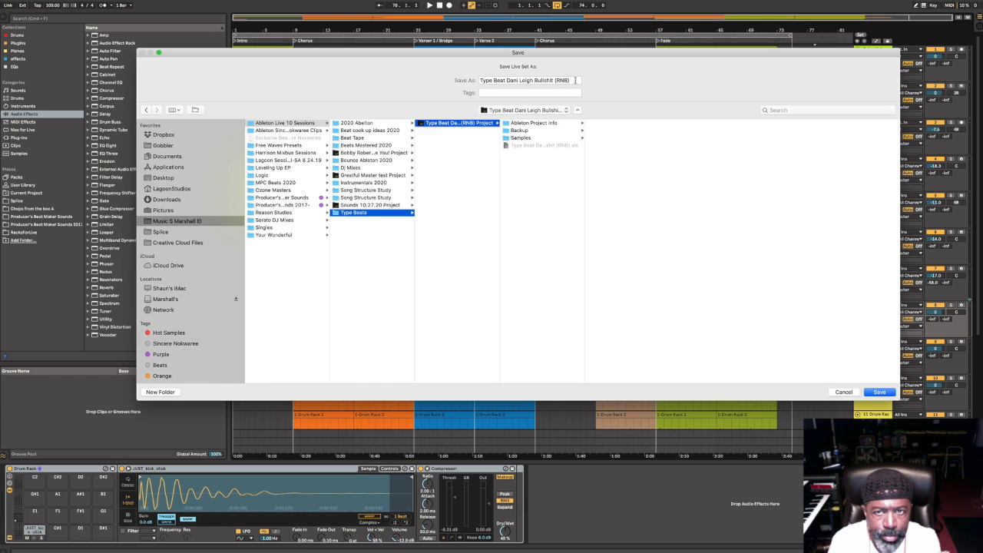
click(572, 80)
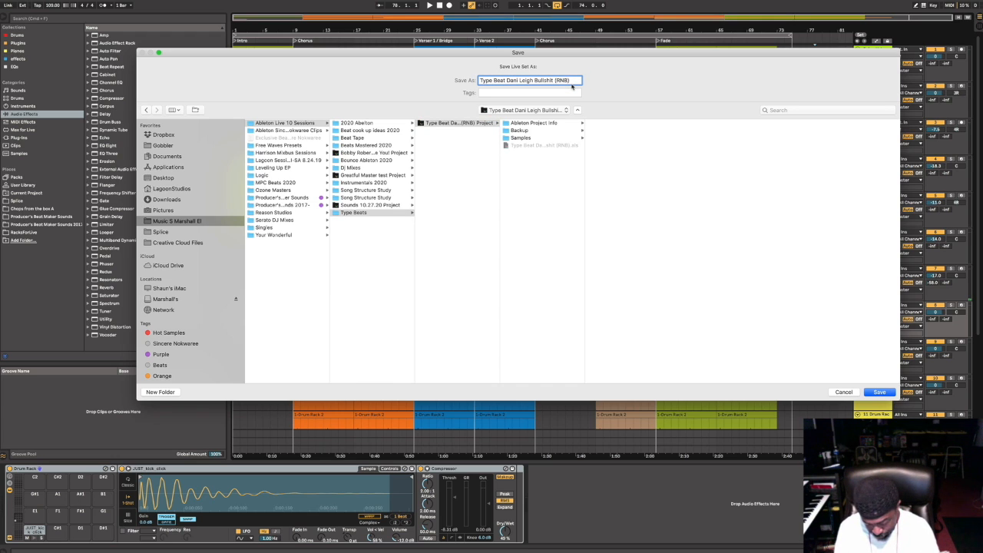
text(waves)
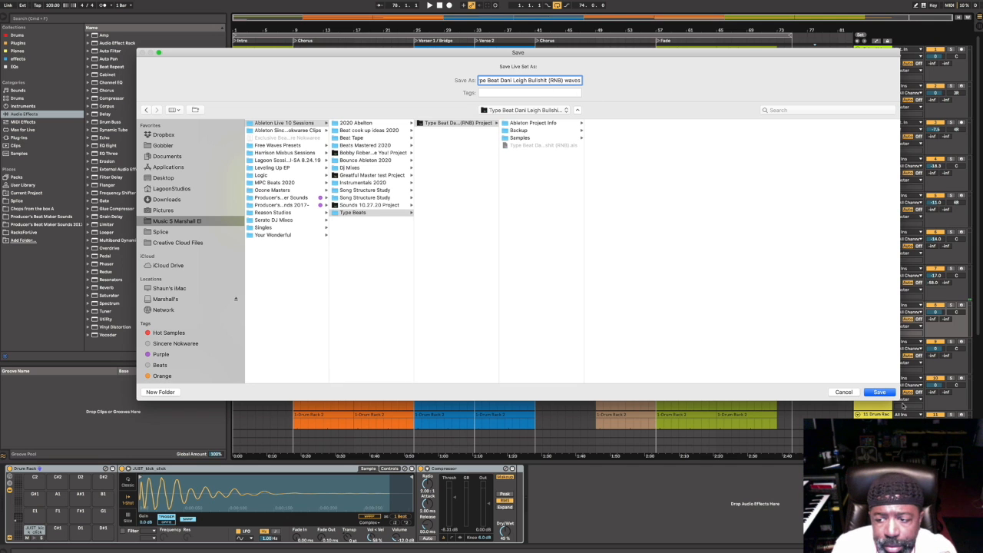
click(879, 392)
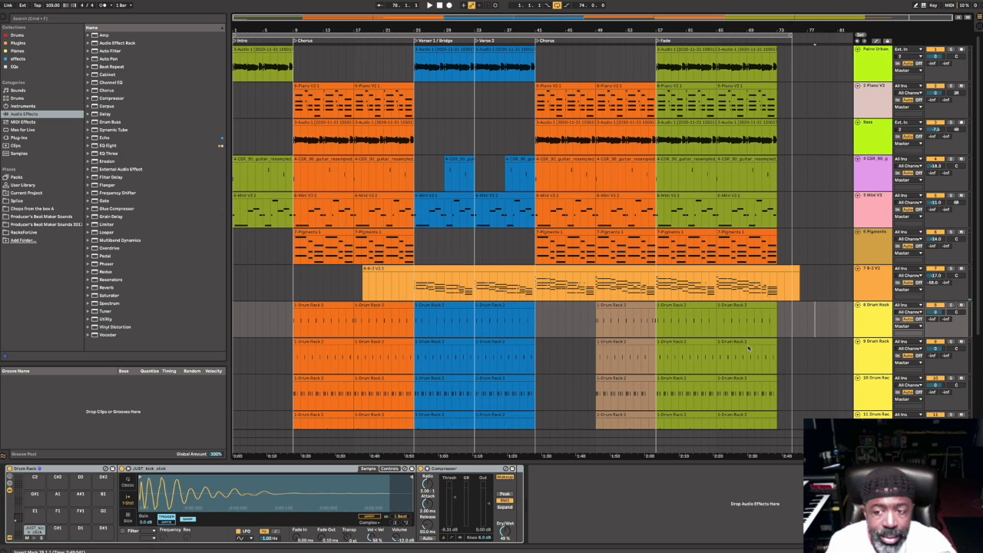
Select tracks 8 to 11, the four extracted Drum Rack tracks, together
scroll(749, 351, down, 5)
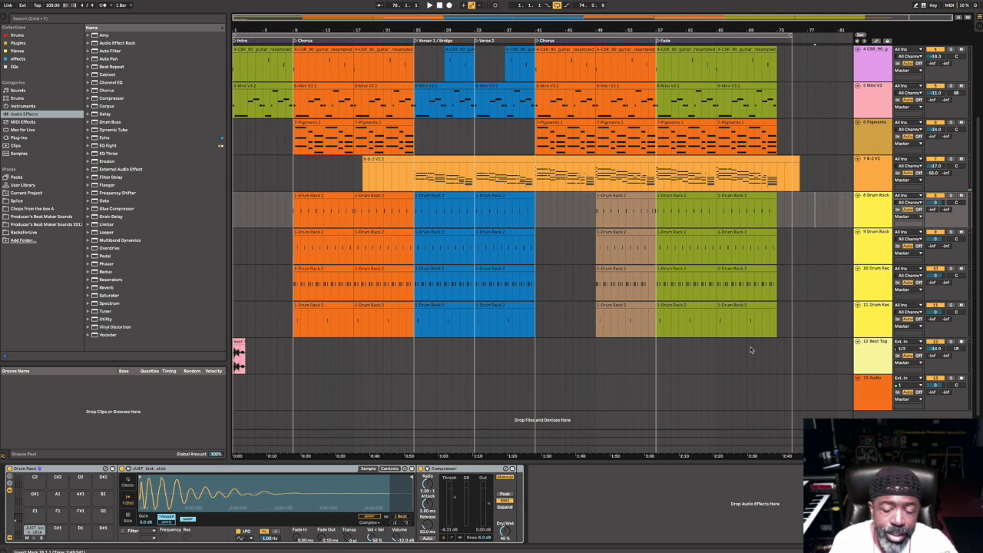
click(874, 323)
click(874, 286)
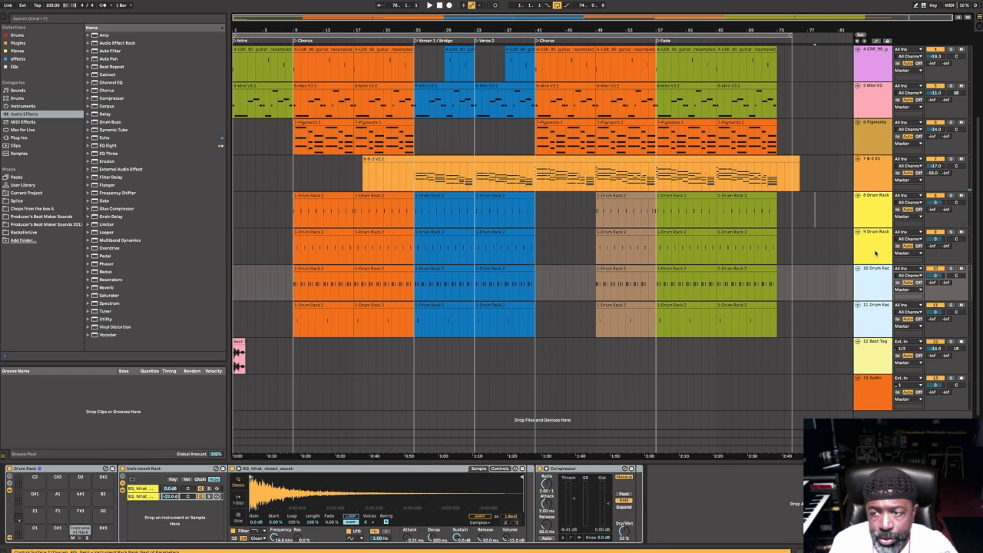
click(876, 252)
click(867, 209)
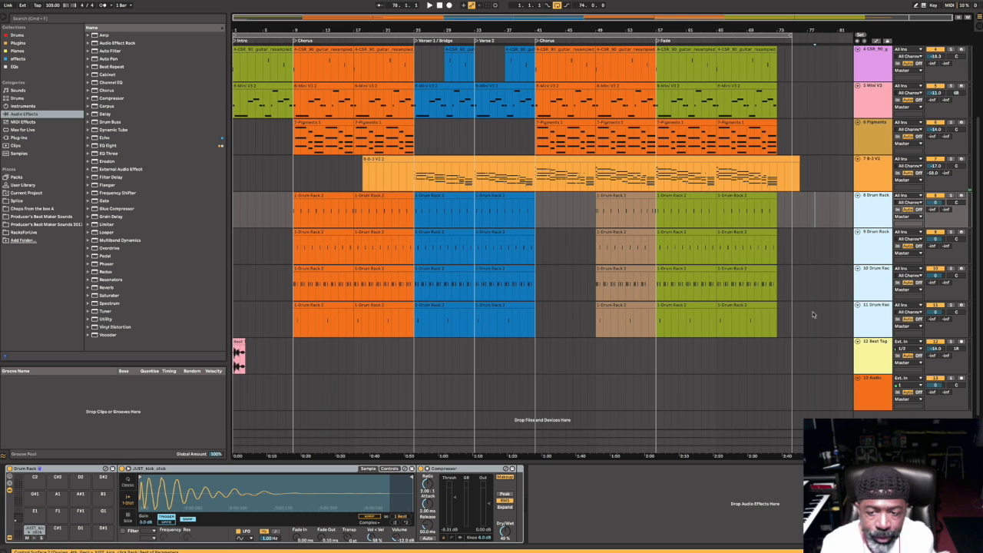
Extend the drum track selection with the B-3 V2, Pigments, Mini V3, CSR_90 guitar and Piano V2 tracks
scroll(832, 304, up, 3)
scroll(833, 304, up, 2)
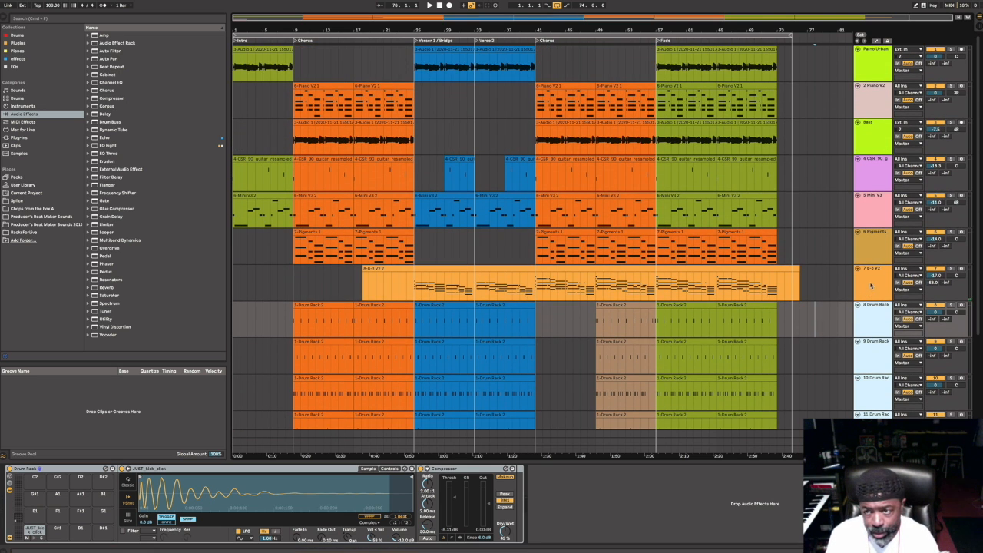
click(870, 286)
click(867, 247)
scroll(868, 244, down, 1)
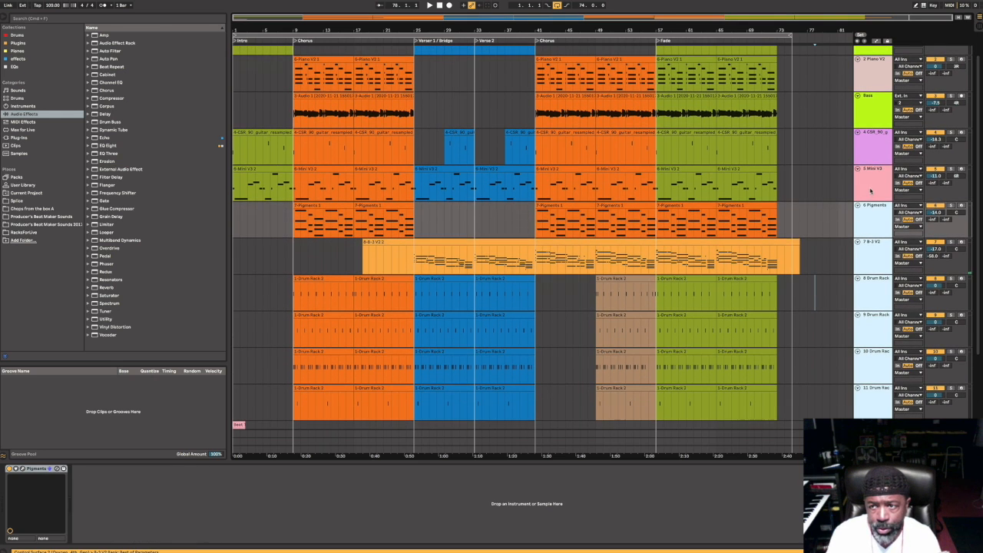
click(870, 189)
scroll(868, 201, up, 1)
click(871, 182)
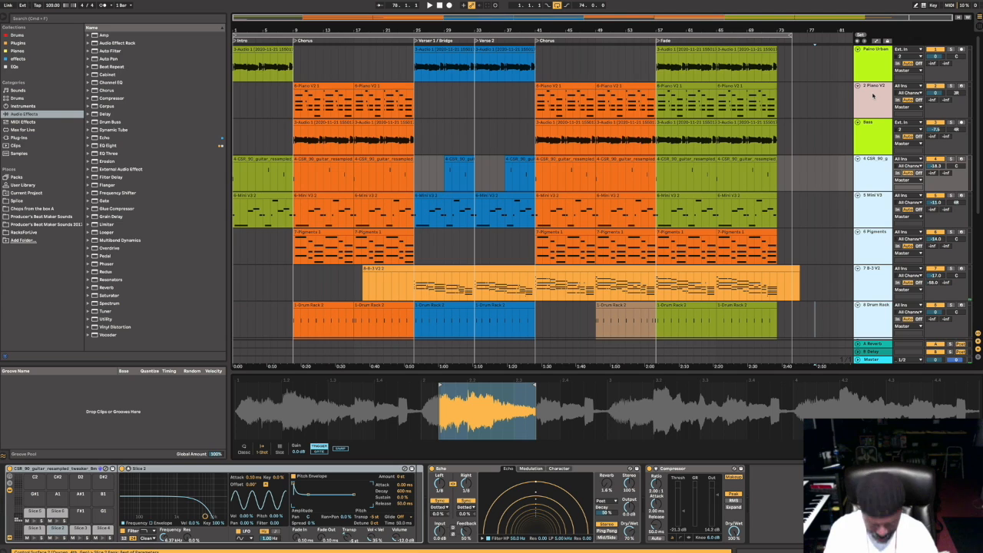
click(872, 94)
Freeze all the selected instrument and drum tracks
scroll(744, 368, down, 2)
scroll(743, 367, down, 3)
scroll(744, 367, up, 4)
scroll(743, 367, down, 3)
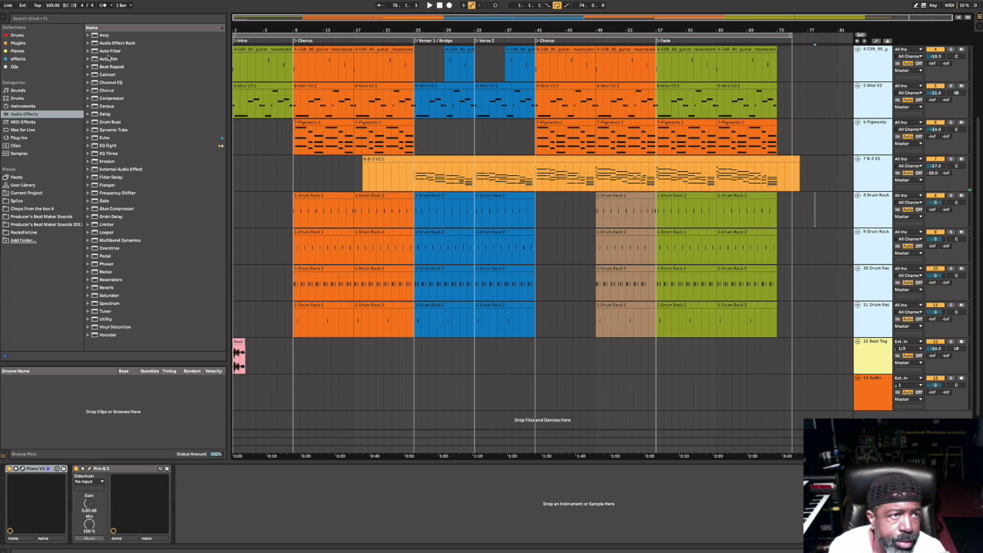
click(32, 1)
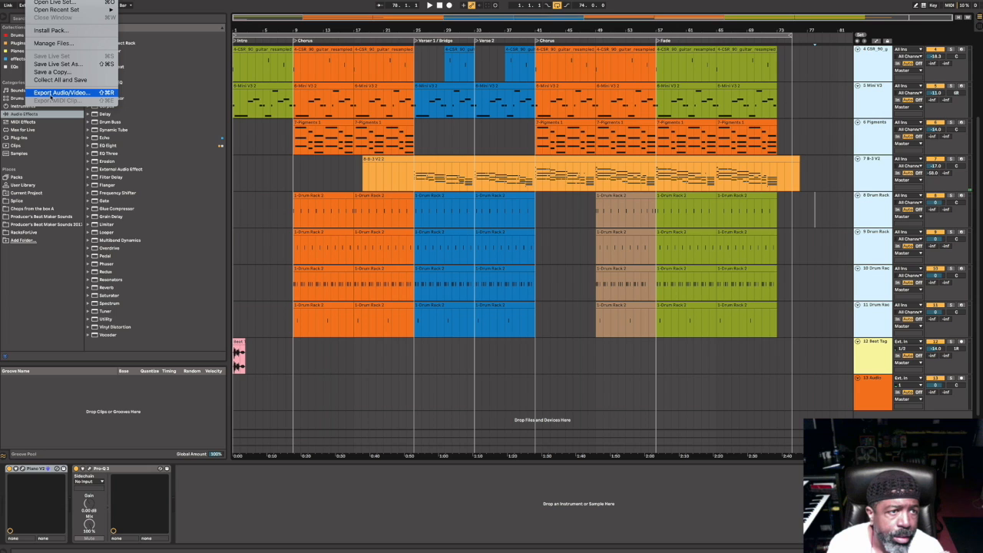
mouse_move(58, 1)
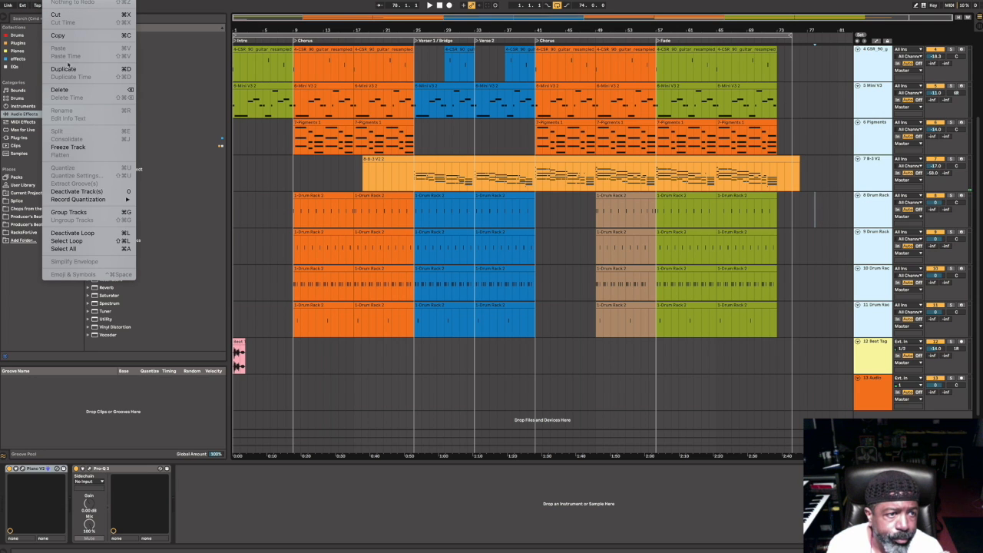
click(66, 147)
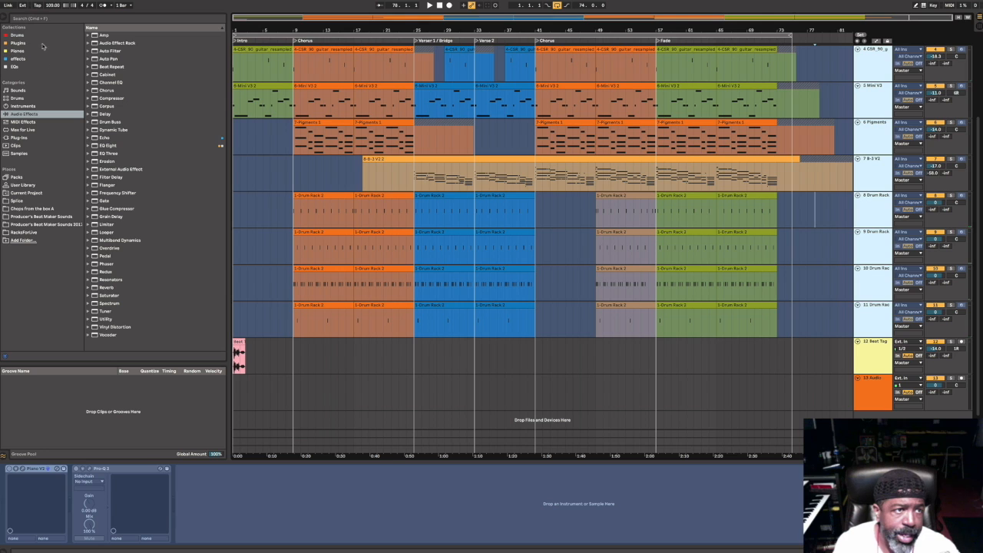
Flatten the selected frozen instrument and drum tracks into audio
click(33, 0)
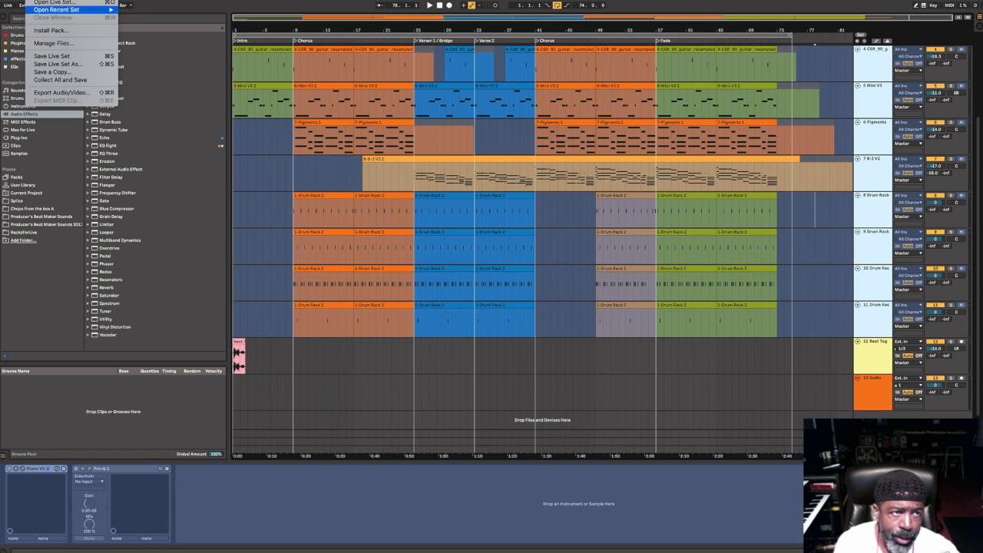
mouse_move(55, 0)
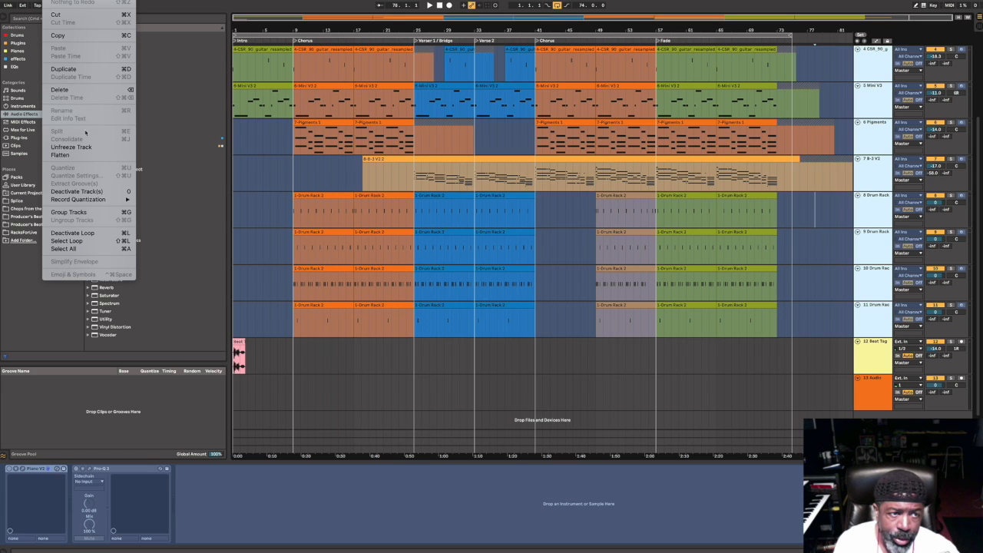
click(82, 156)
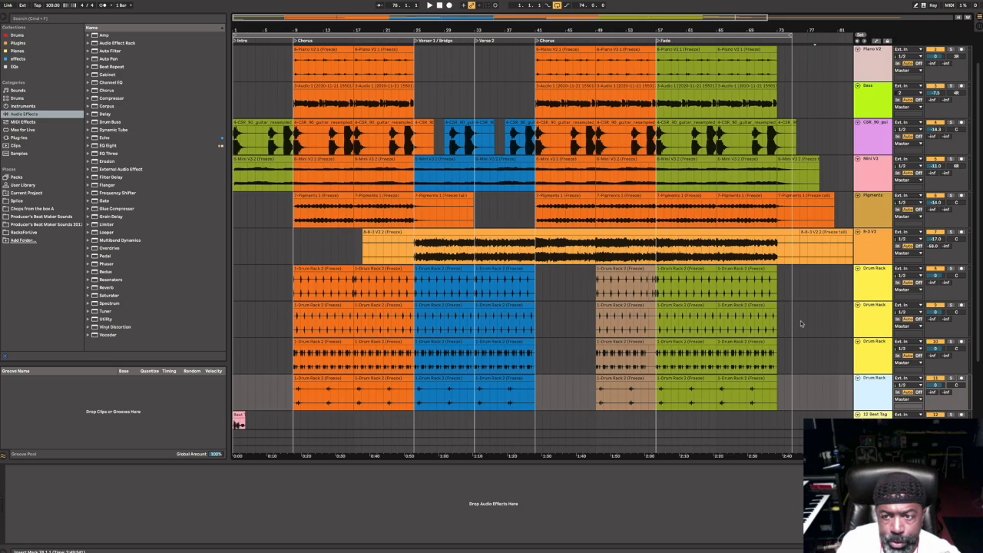
Examine the flattened audio clips across all tracks of the arrangement, including where their tails end
scroll(801, 323, down, 3)
scroll(801, 324, up, 3)
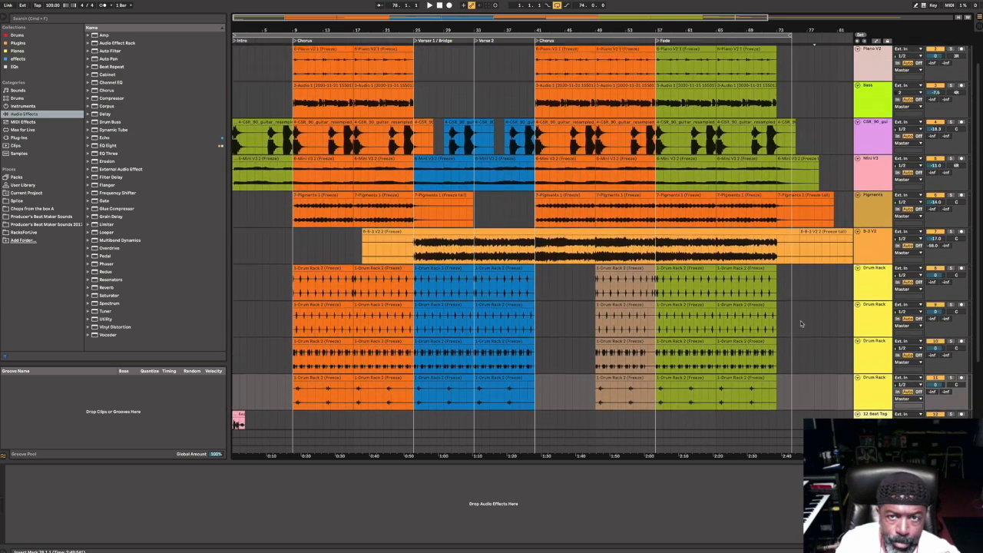
scroll(800, 323, up, 2)
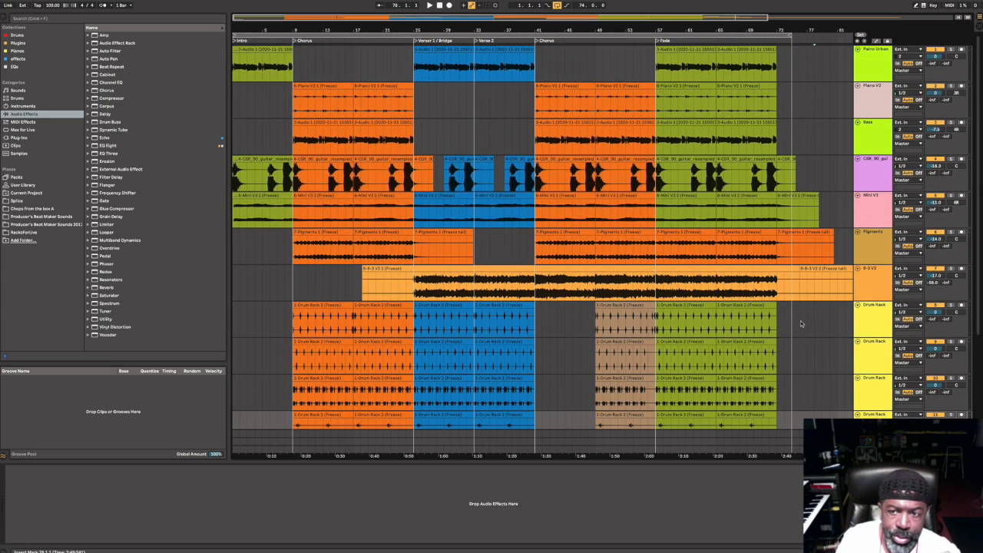
scroll(800, 323, down, 3)
scroll(800, 323, up, 2)
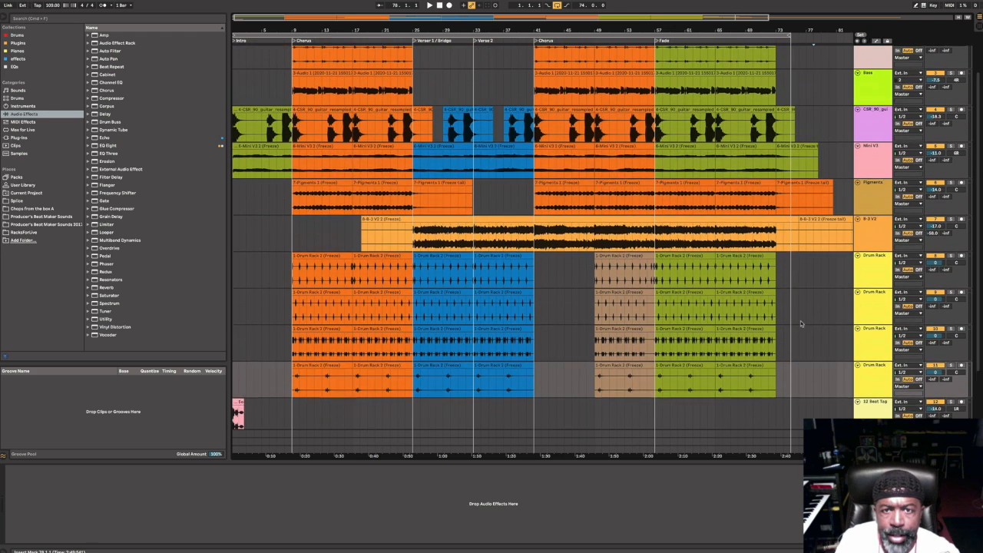
scroll(800, 323, up, 2)
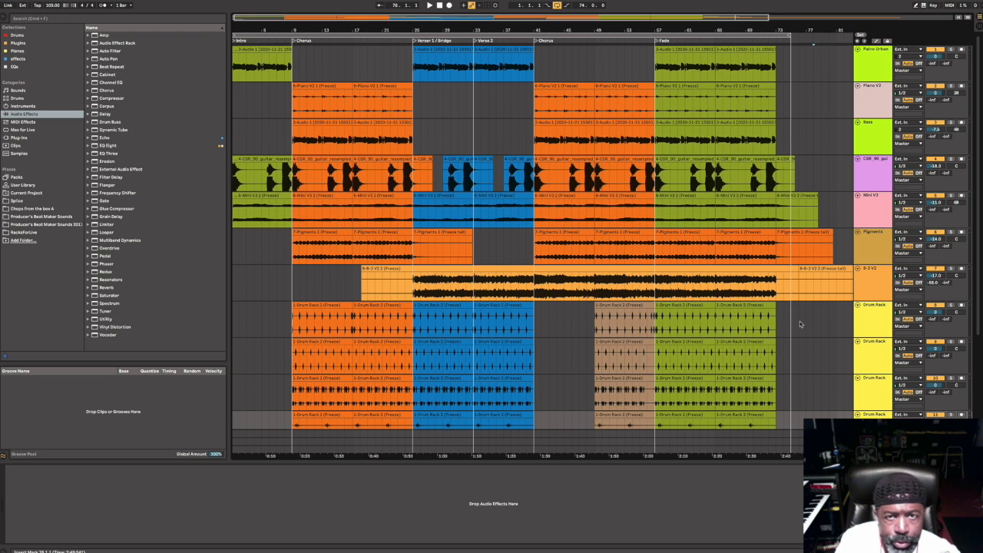
scroll(800, 323, down, 4)
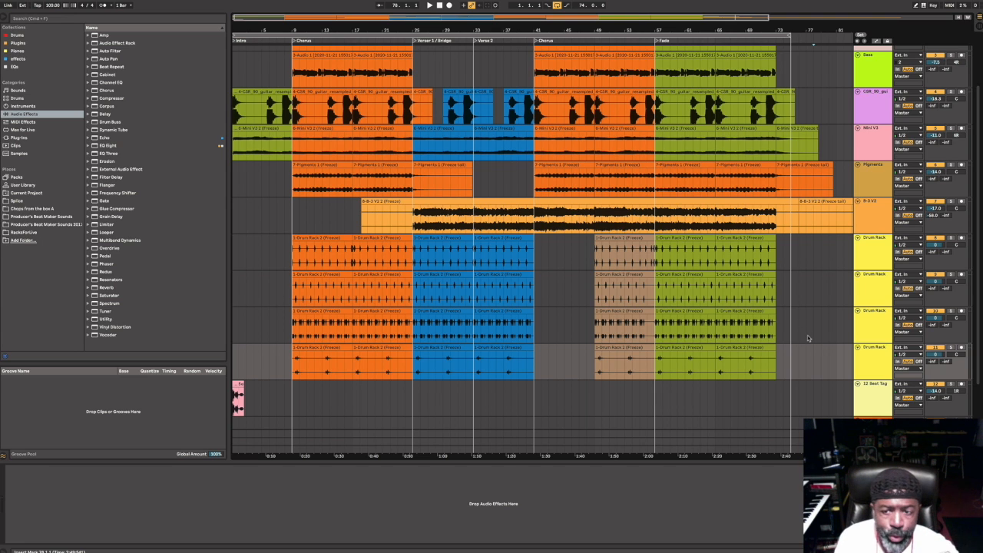
scroll(799, 378, left, 1)
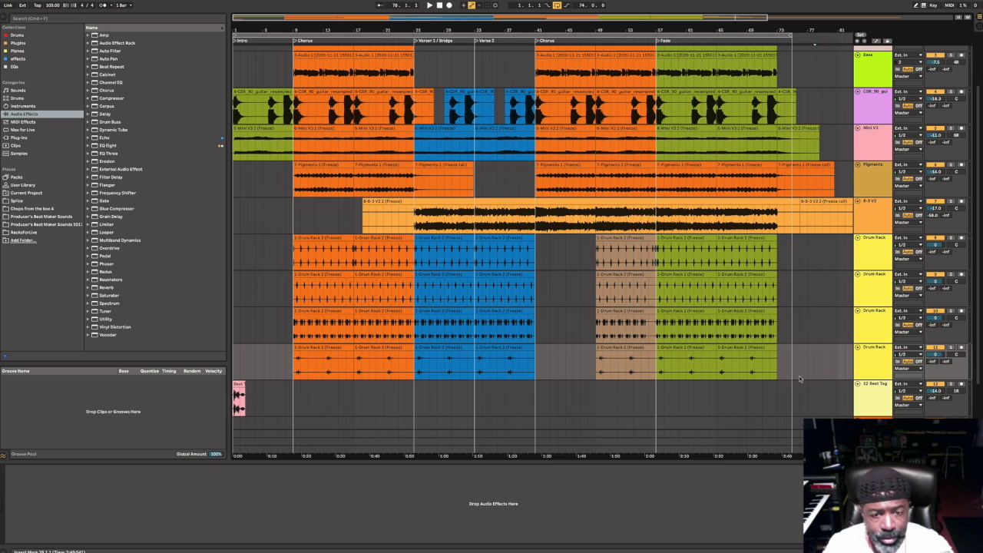
Select the four Drum Rack tracks from the song start to bar 82 and consolidate each into one clip
click(844, 375)
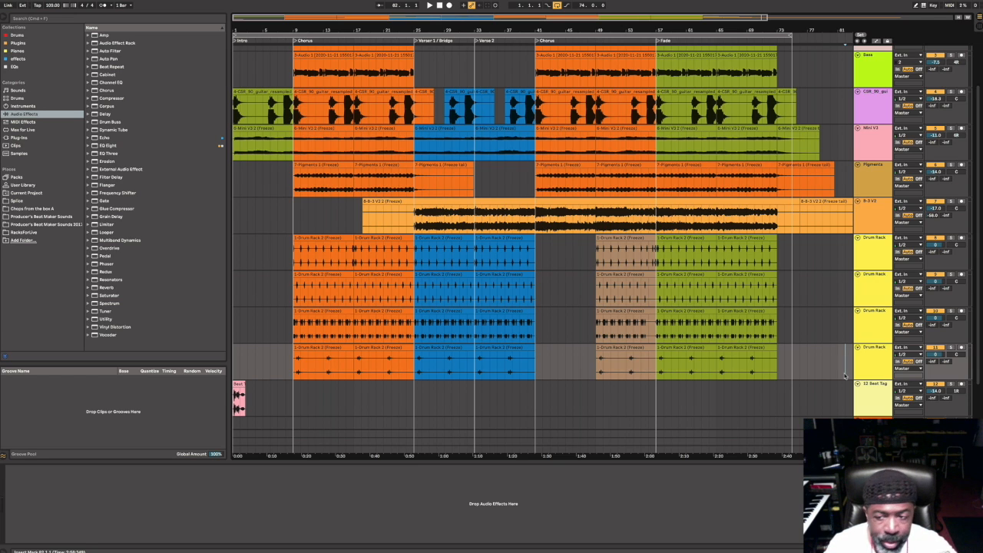
mouse_move(844, 374)
mouse_down()
mouse_move(228, 349)
mouse_move(228, 264)
mouse_up()
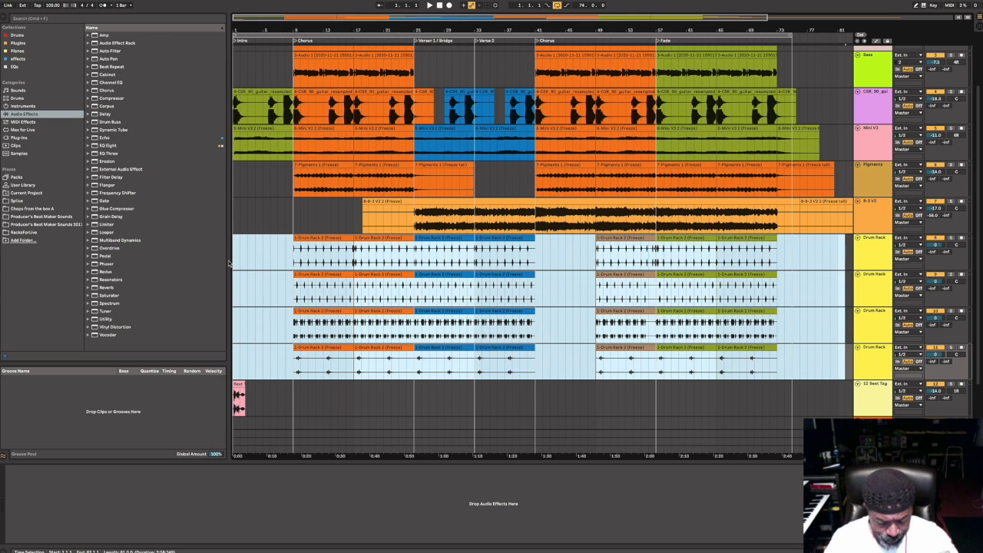
drag(228, 263, 228, 261)
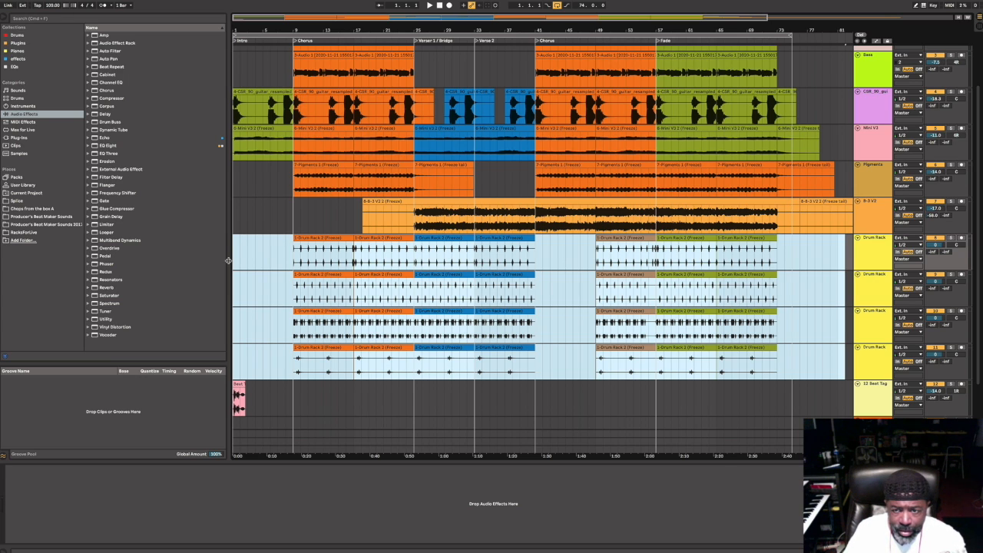
key(super+j)
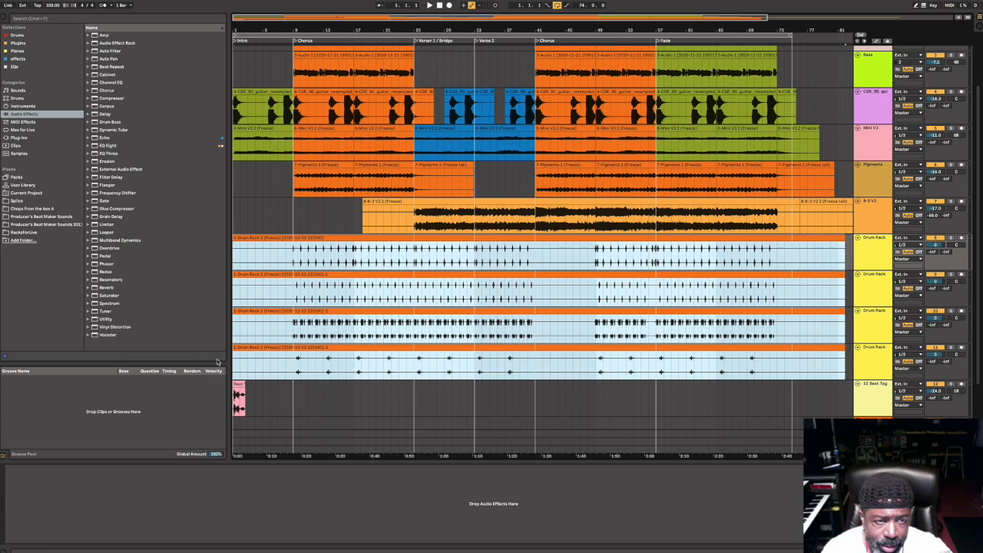
Shorten the freeze tail clip on the B-3 V2 track to end at bar 82, flush with the consolidated drum clips
scroll(289, 367, up, 1)
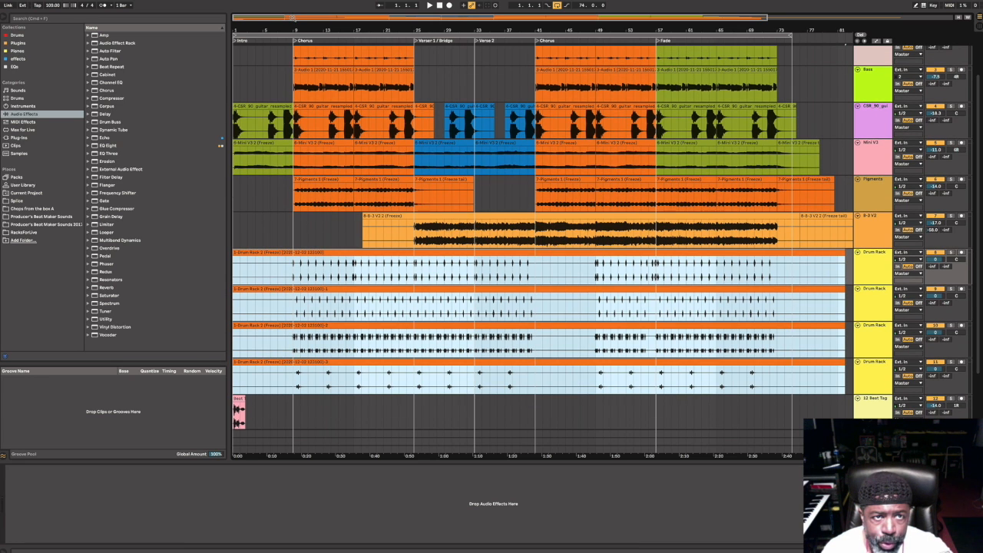
drag(292, 17, 293, 2)
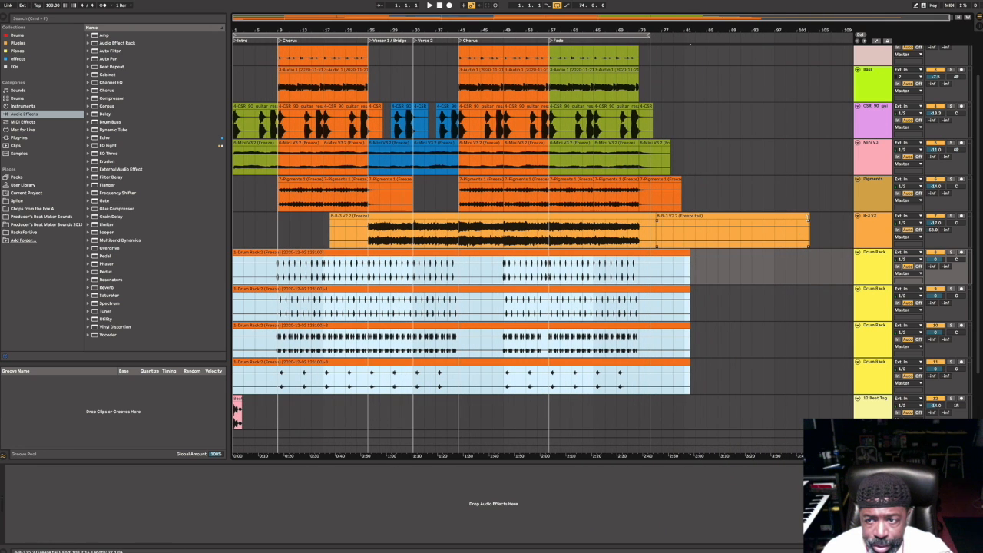
click(807, 218)
drag(809, 228, 690, 228)
drag(553, 17, 553, 33)
click(777, 218)
drag(781, 218, 771, 218)
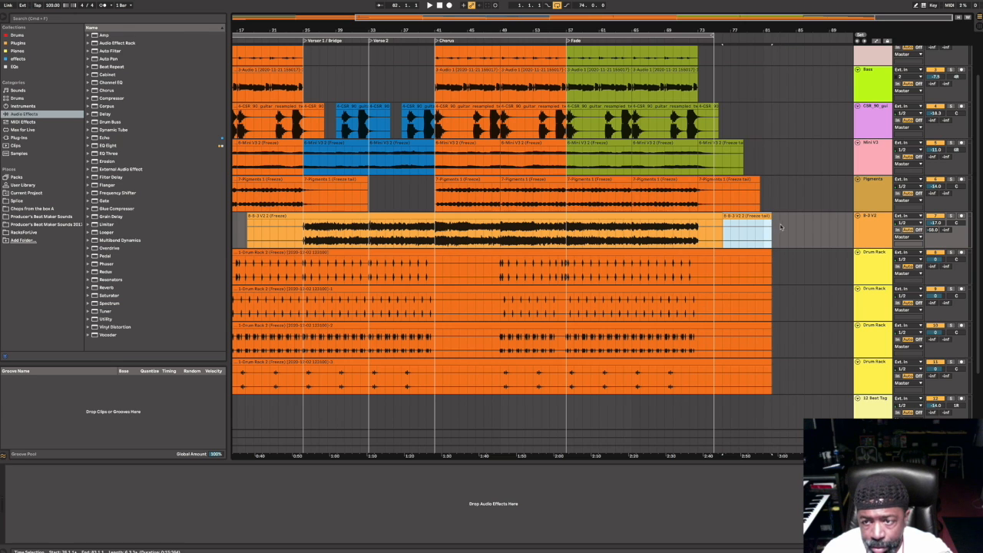
click(773, 243)
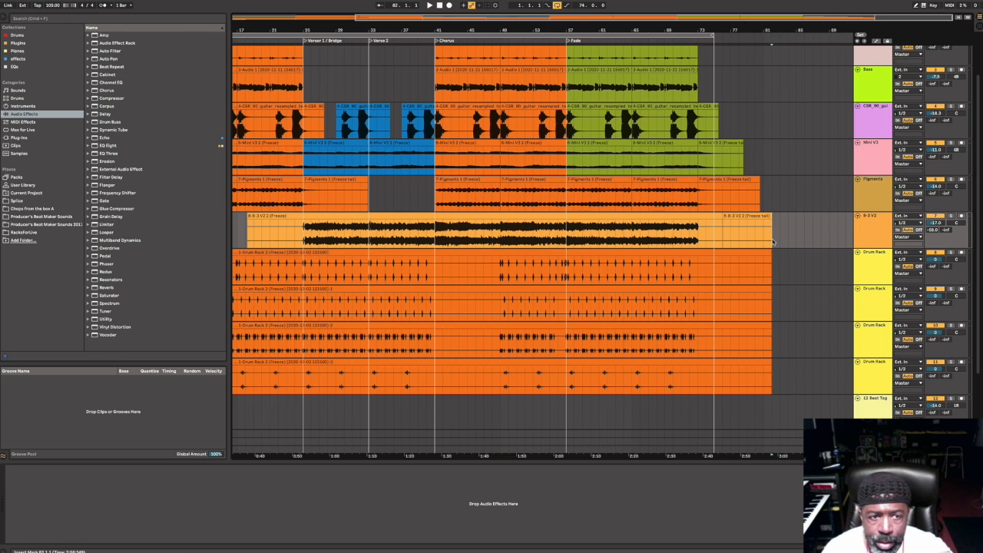
Select the tracks from B-3 V2 up to the topmost track between bars 1 and 82 and consolidate each into one clip
scroll(773, 242, down, 1)
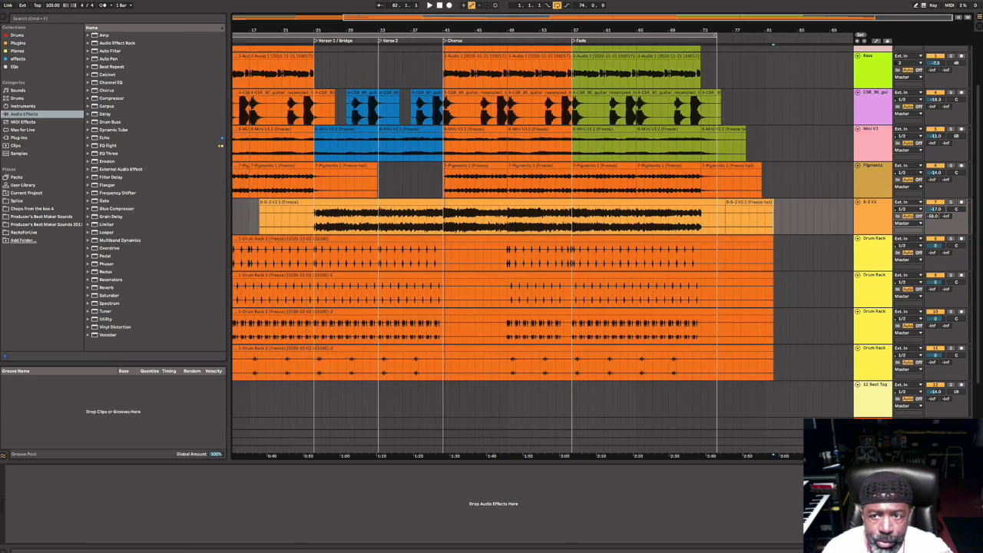
key(minus)
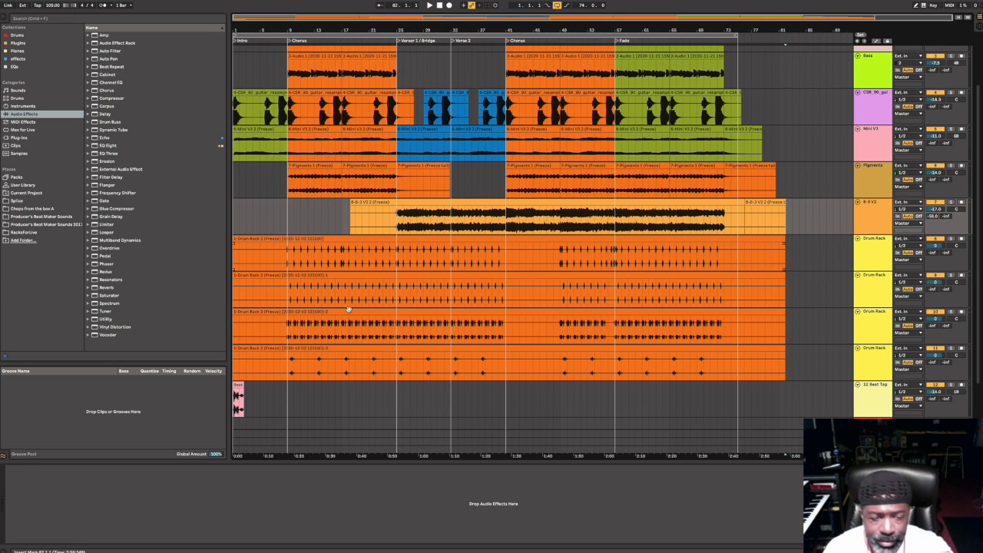
drag(786, 230, 763, 129)
drag(748, 78, 223, 40)
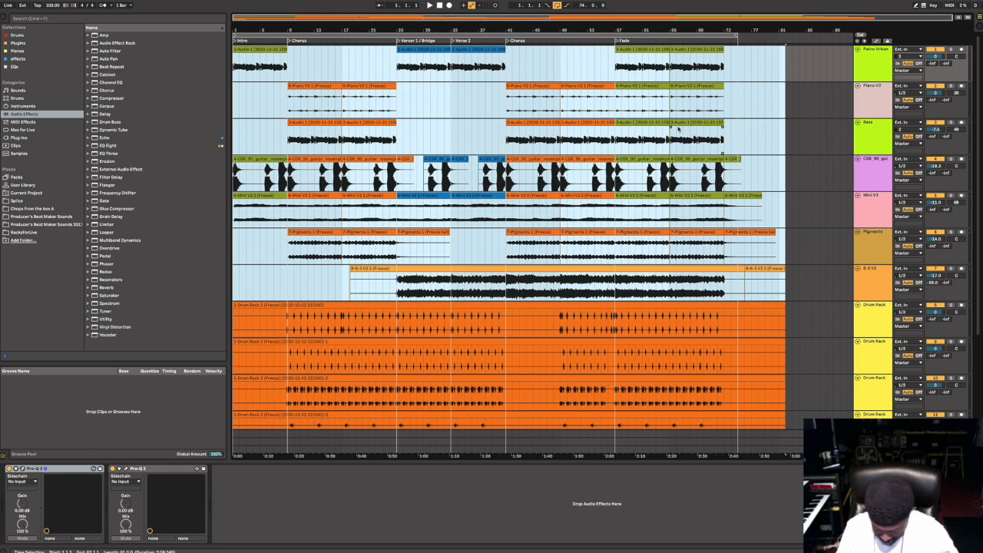
key(super+j)
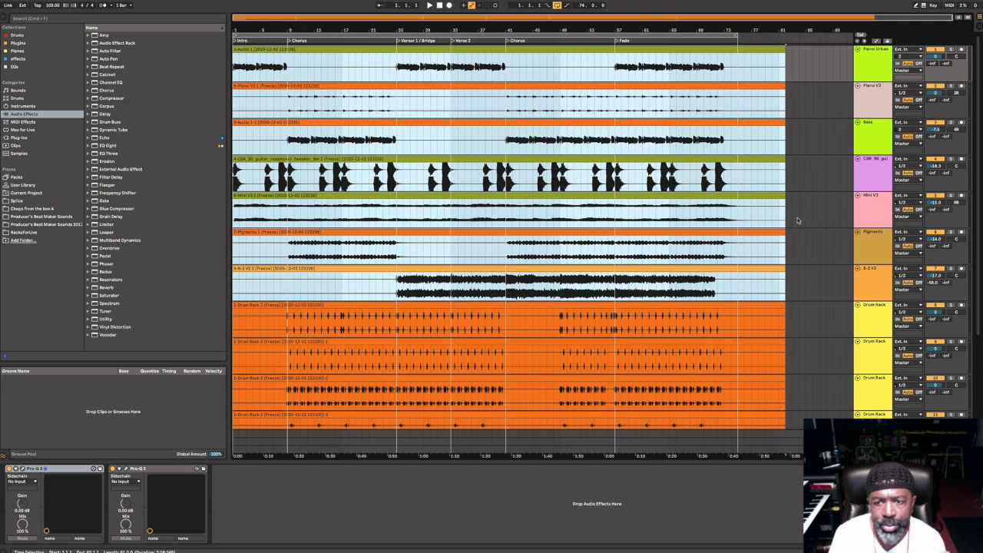
Review the consolidated clips on all tracks and play the arrangement from the Fade locator
click(793, 336)
scroll(797, 355, down, 5)
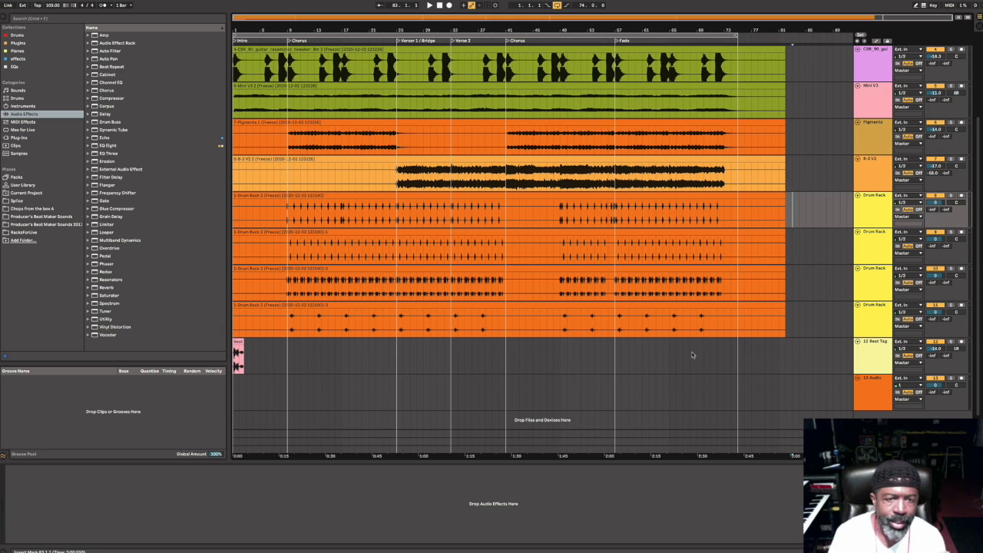
scroll(729, 364, up, 5)
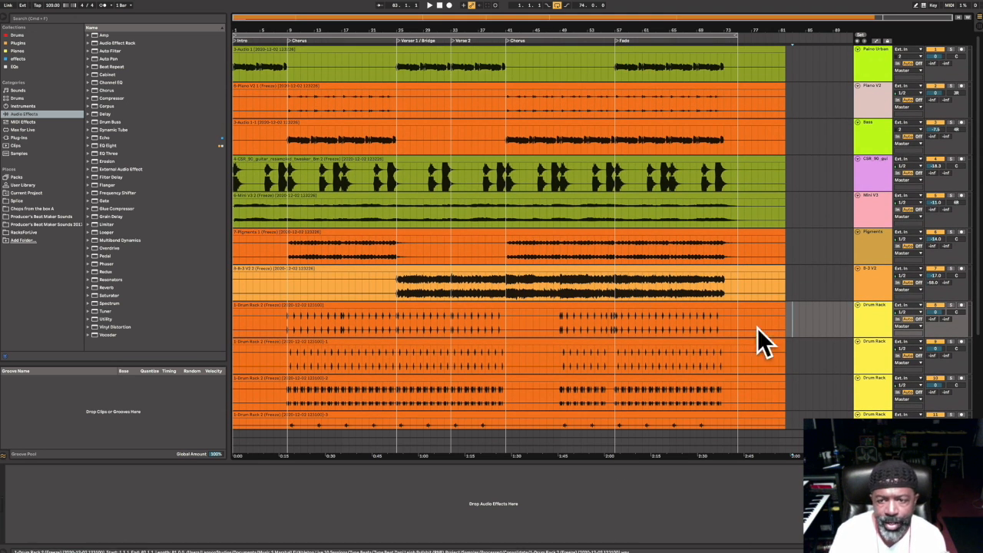
scroll(804, 354, down, 5)
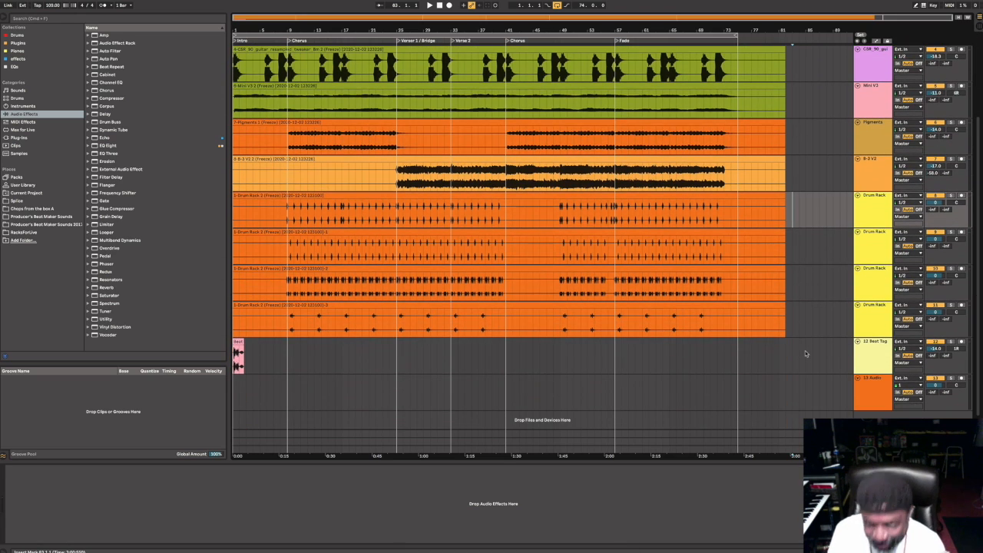
scroll(805, 353, up, 5)
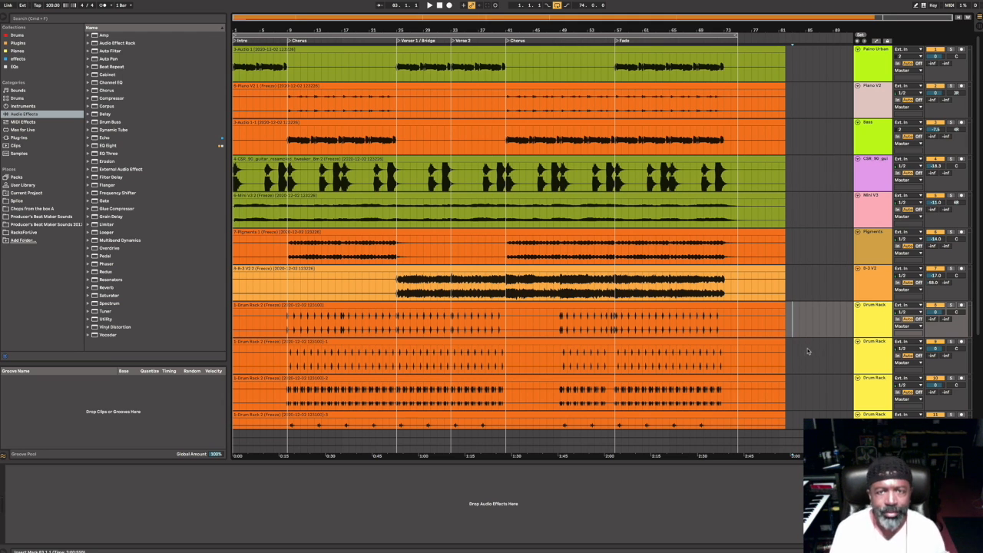
click(617, 42)
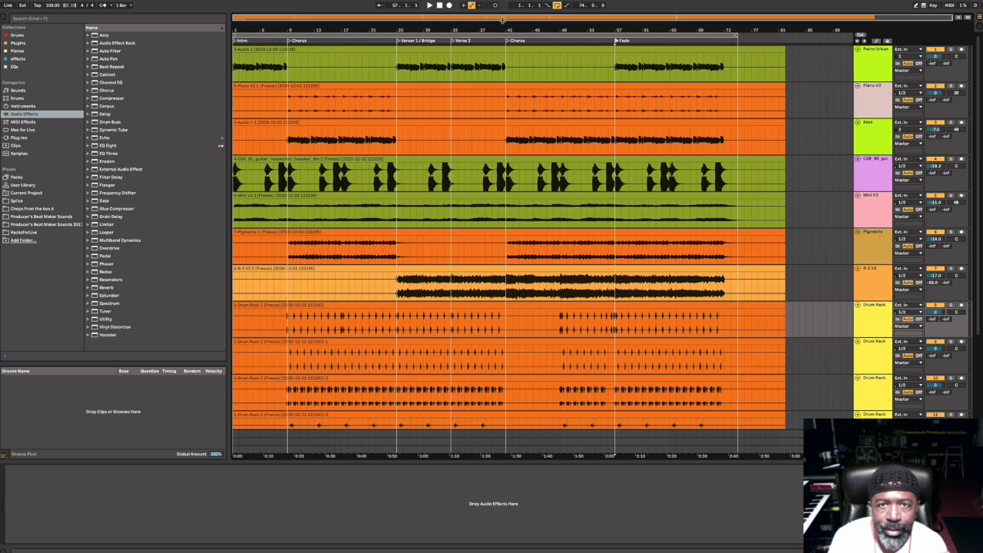
click(429, 6)
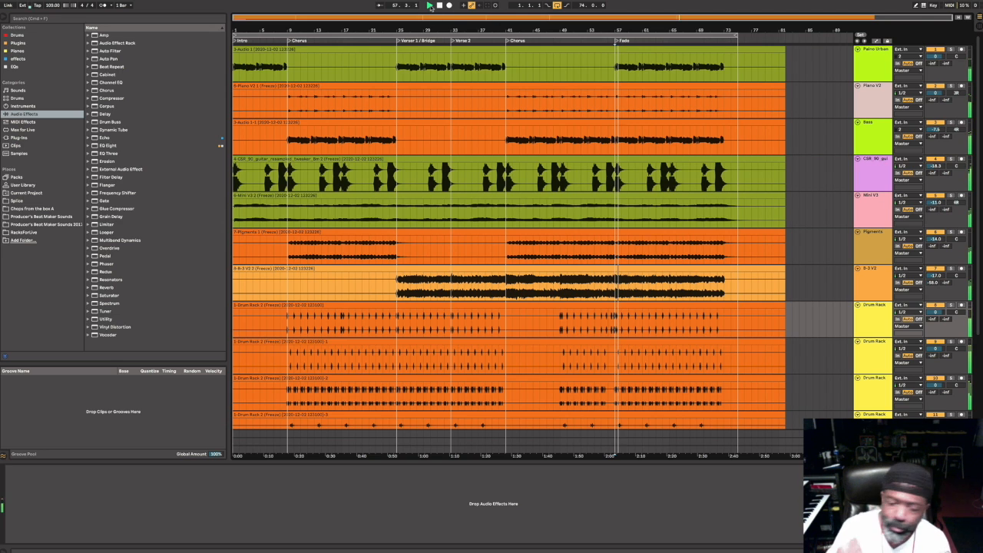